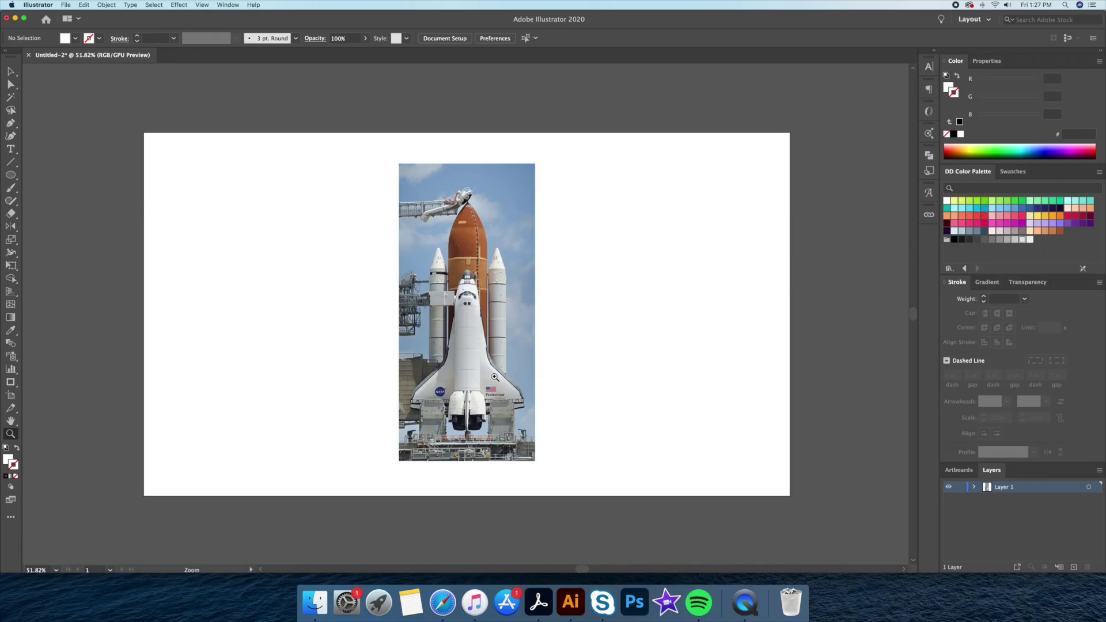
# Enlarge the shuttle photo proportionally about its centre until it spans most of the artboard's height
pyautogui.press('v')
pyautogui.click(489, 394)
pyautogui.click(579, 367)
pyautogui.press('super+z')
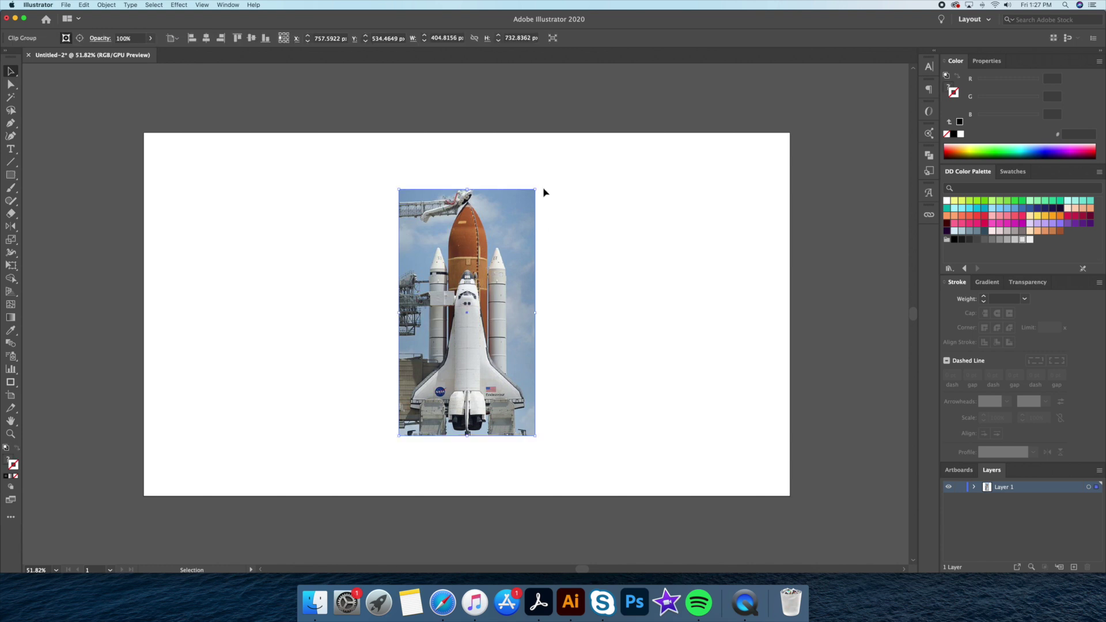
pyautogui.moveTo(534, 192); pyautogui.dragTo(555, 163)
pyautogui.click(589, 292)
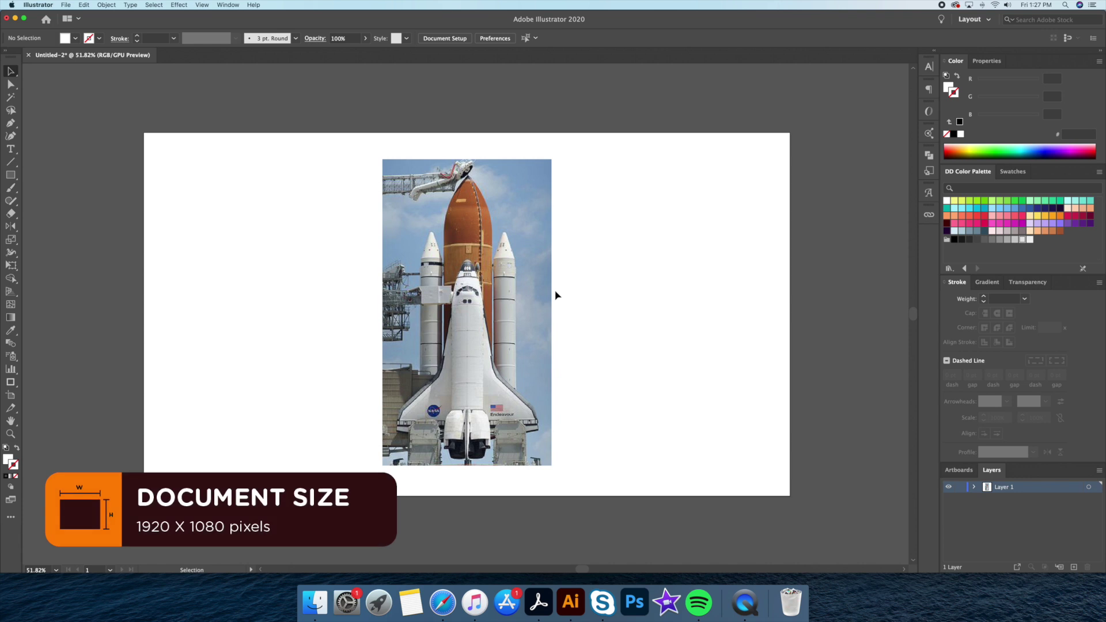
# Check the artboard's width and height in its options without changing anything
pyautogui.doubleClick(11, 396)
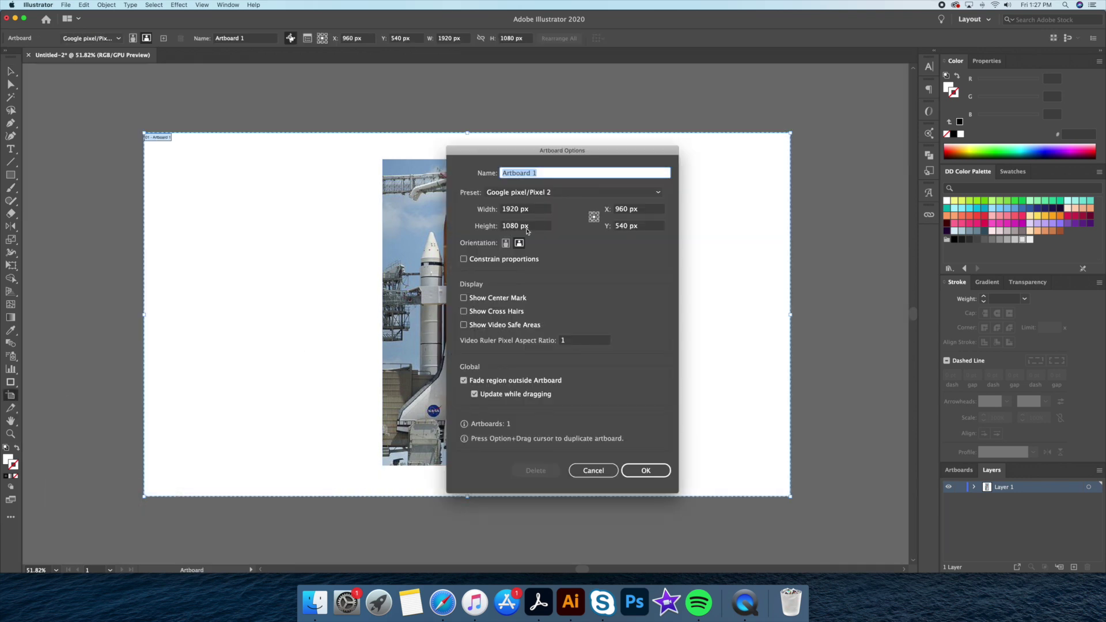
pyautogui.click(593, 471)
pyautogui.press('Escape')
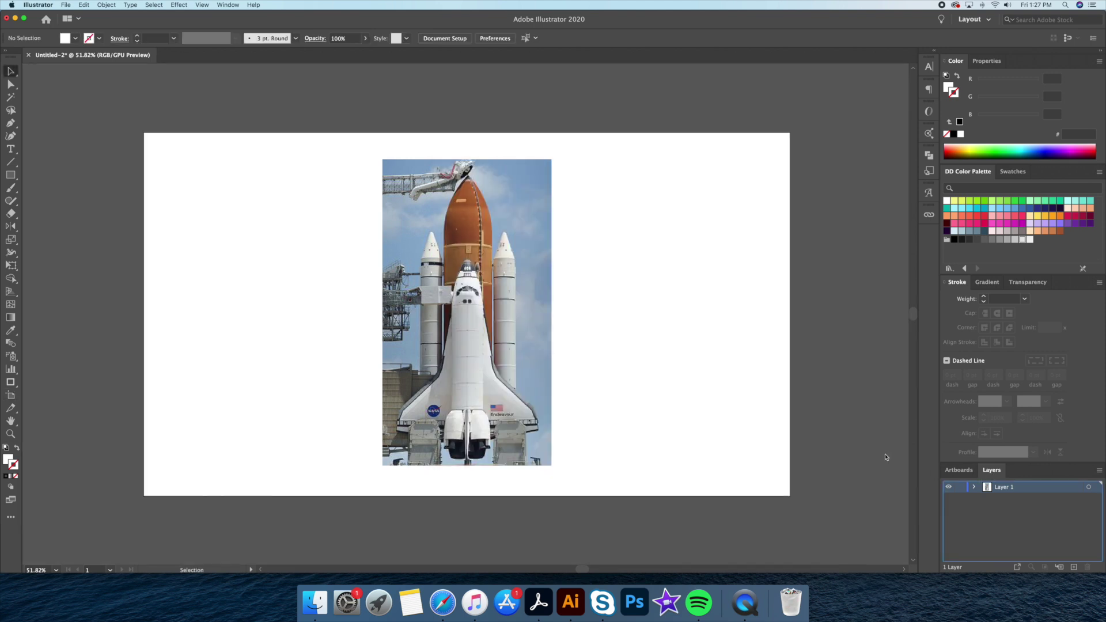
# Make the photo's layer a template layer named Template, with images dimmed to 50%
pyautogui.moveTo(992, 470); pyautogui.dragTo(829, 133)
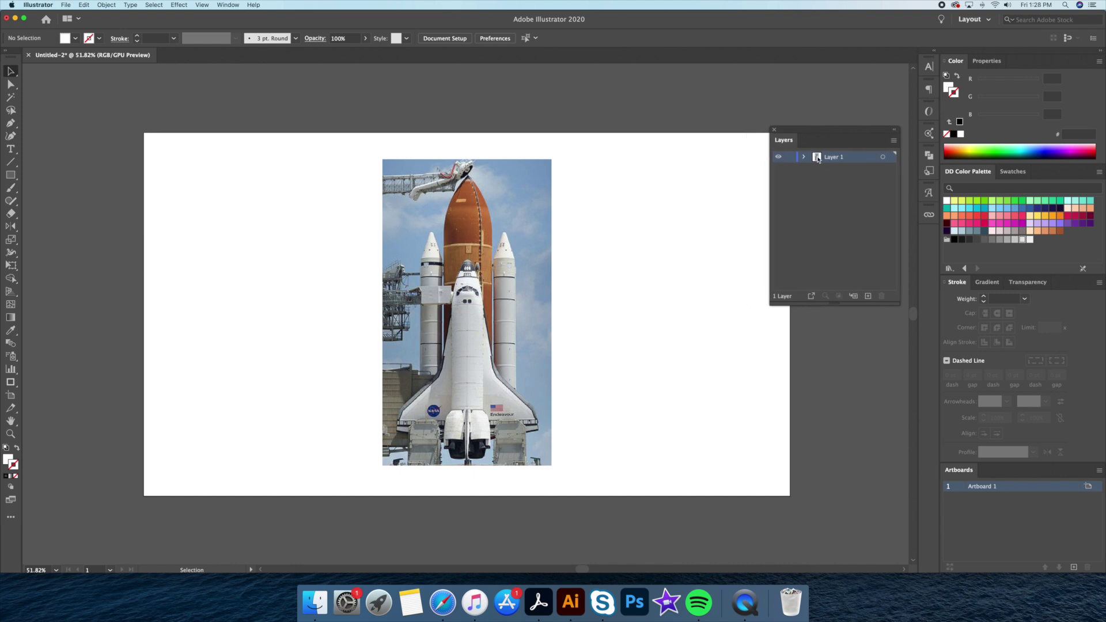
pyautogui.doubleClick(818, 158)
pyautogui.write('Template')
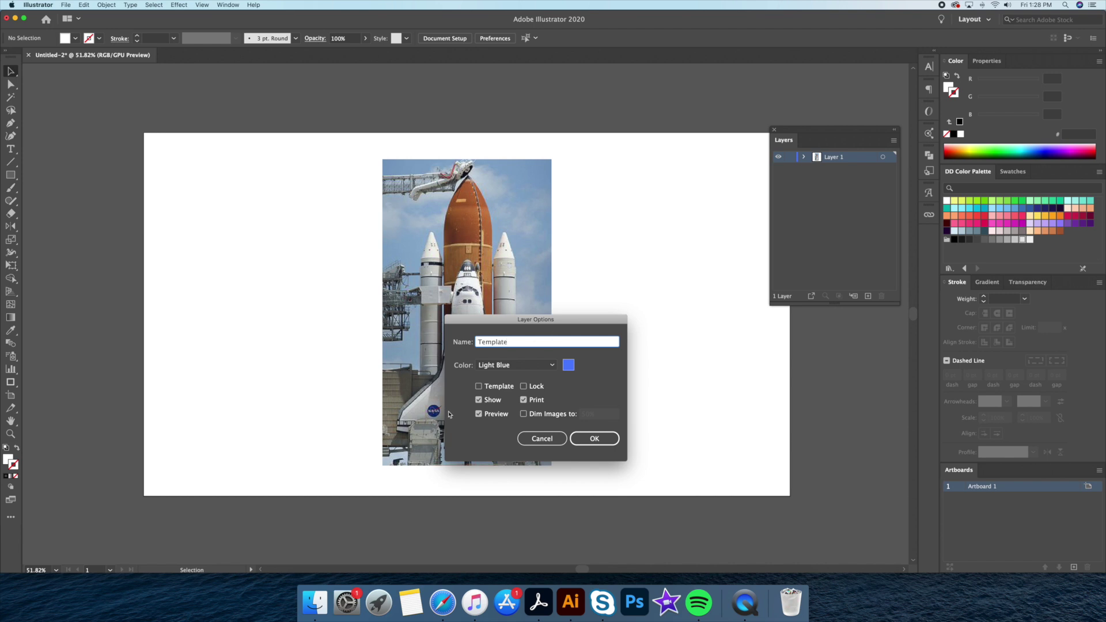
pyautogui.click(479, 387)
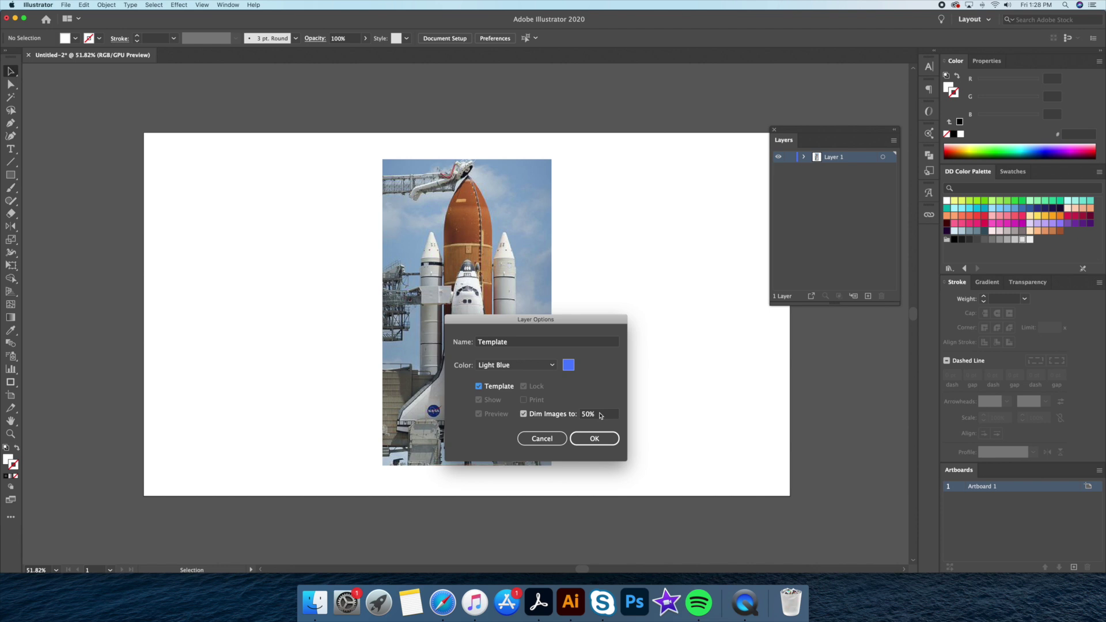
pyautogui.click(595, 438)
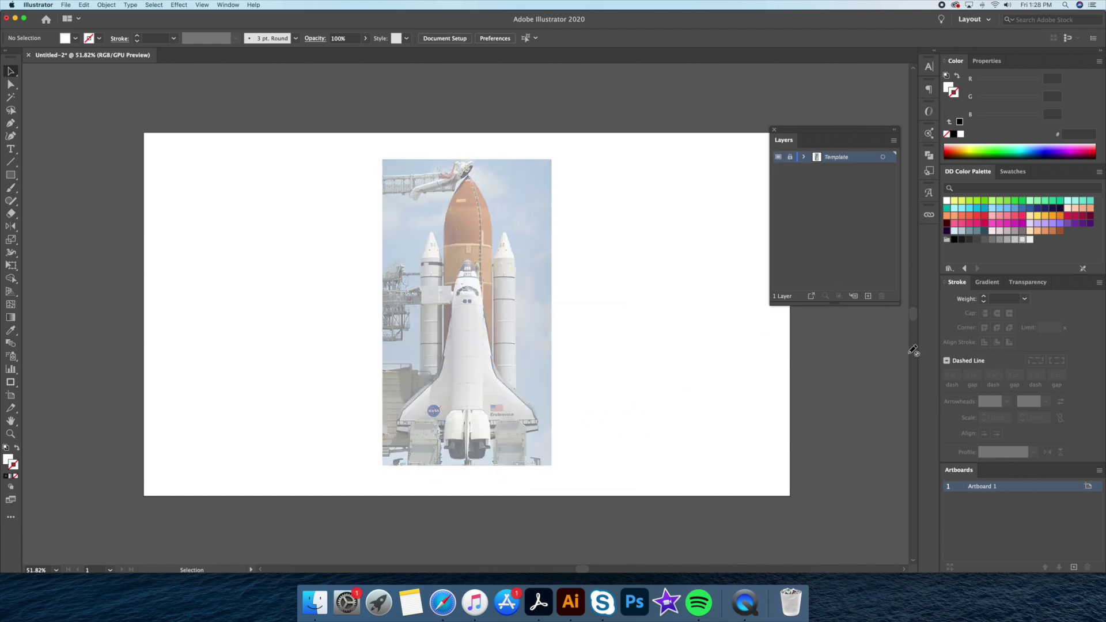
# Add a new layer above the template and name it Outline
pyautogui.click(869, 296)
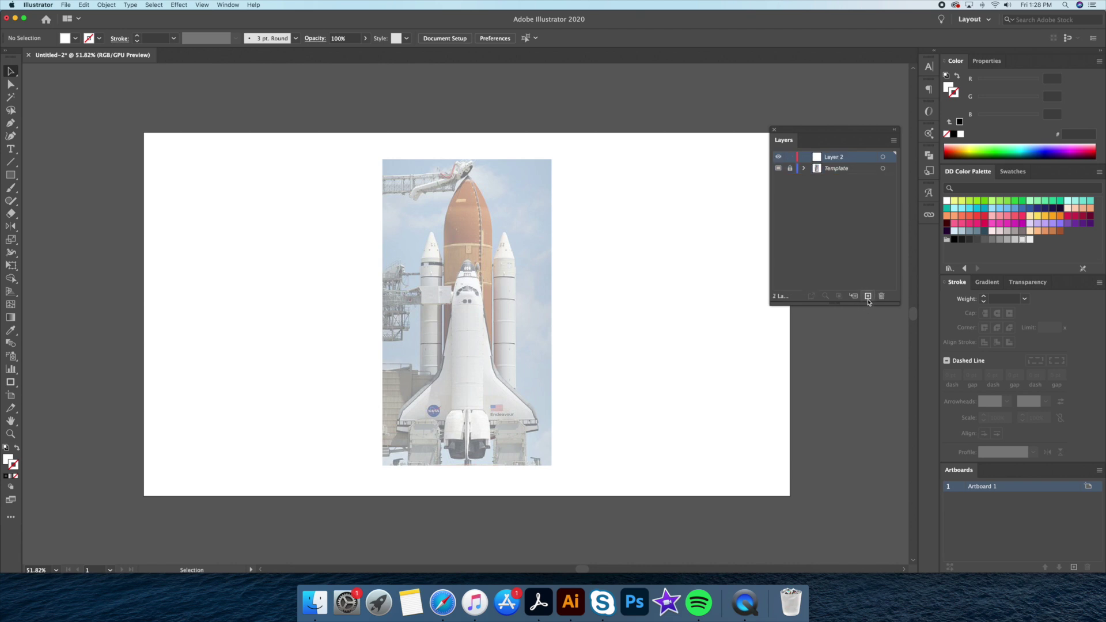
pyautogui.doubleClick(819, 160)
pyautogui.write('Outline')
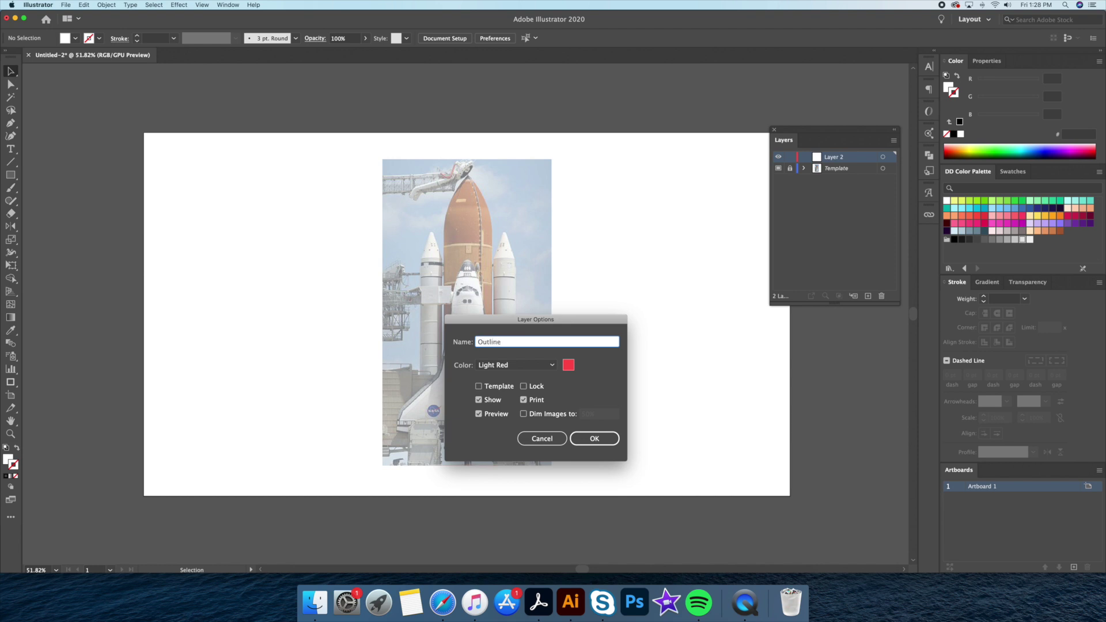
pyautogui.press('Return')
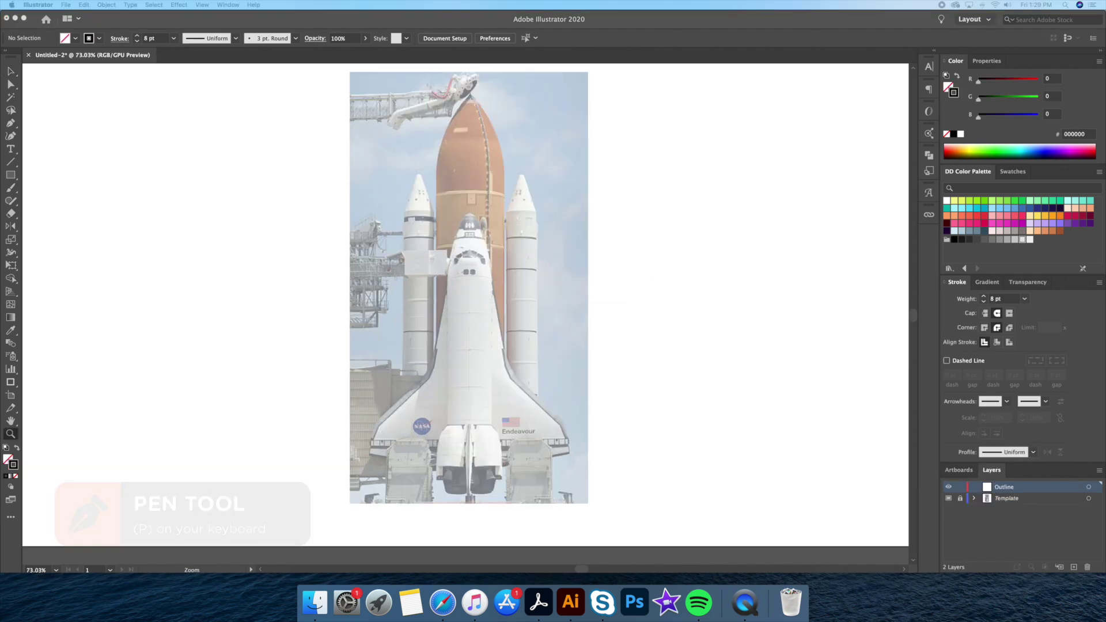
# Draw a closed four-point path with the Pen tool over the left half of the orbiter's fuselage, from nose tip to engine pods
pyautogui.click(646, 297)
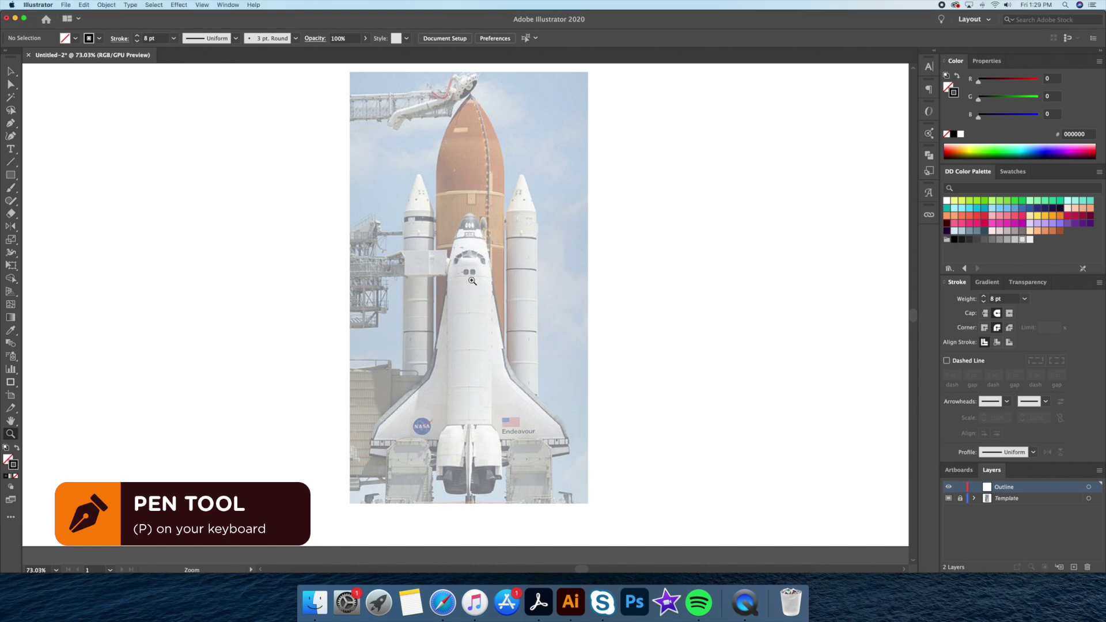
pyautogui.moveTo(478, 294); pyautogui.dragTo(521, 317)
pyautogui.scroll(-1, 521, 311)
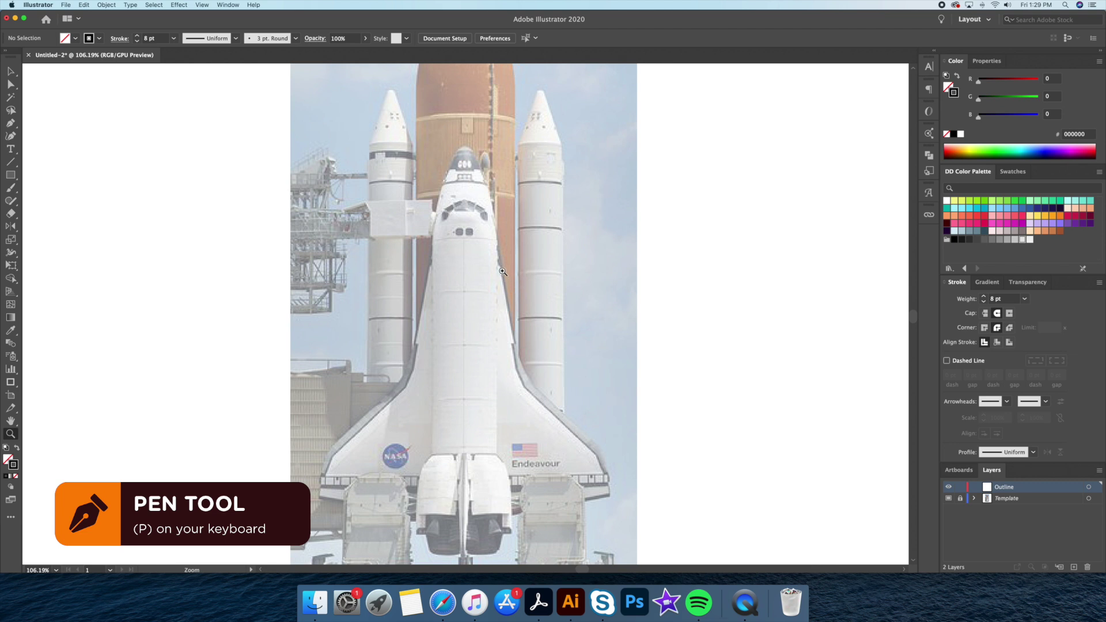
pyautogui.hscroll(-1, 503, 272)
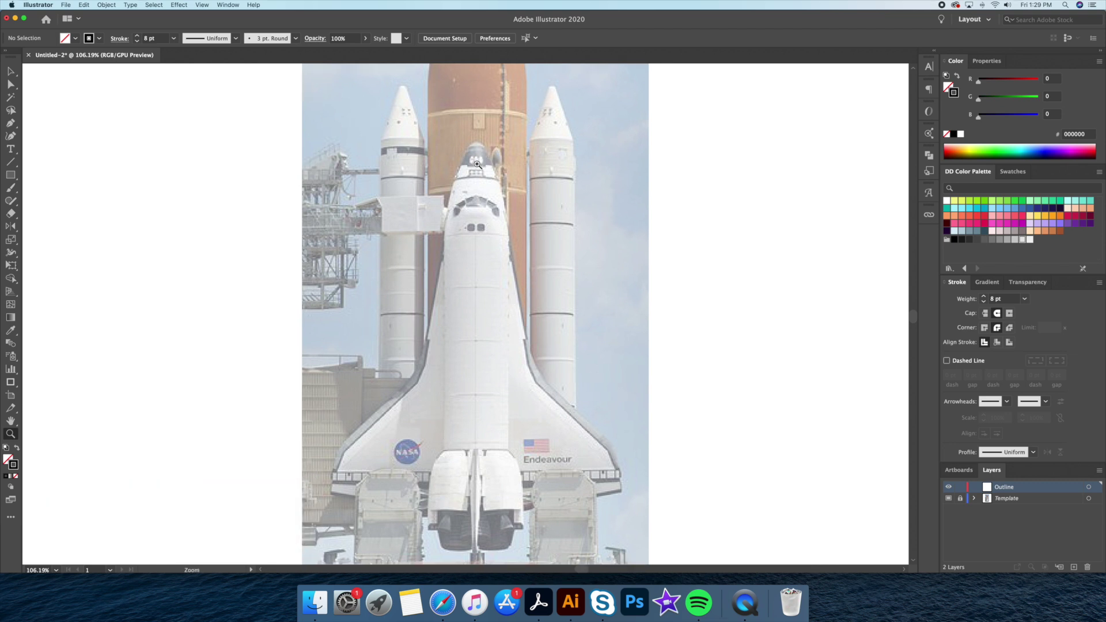
pyautogui.press('p')
pyautogui.click(476, 143)
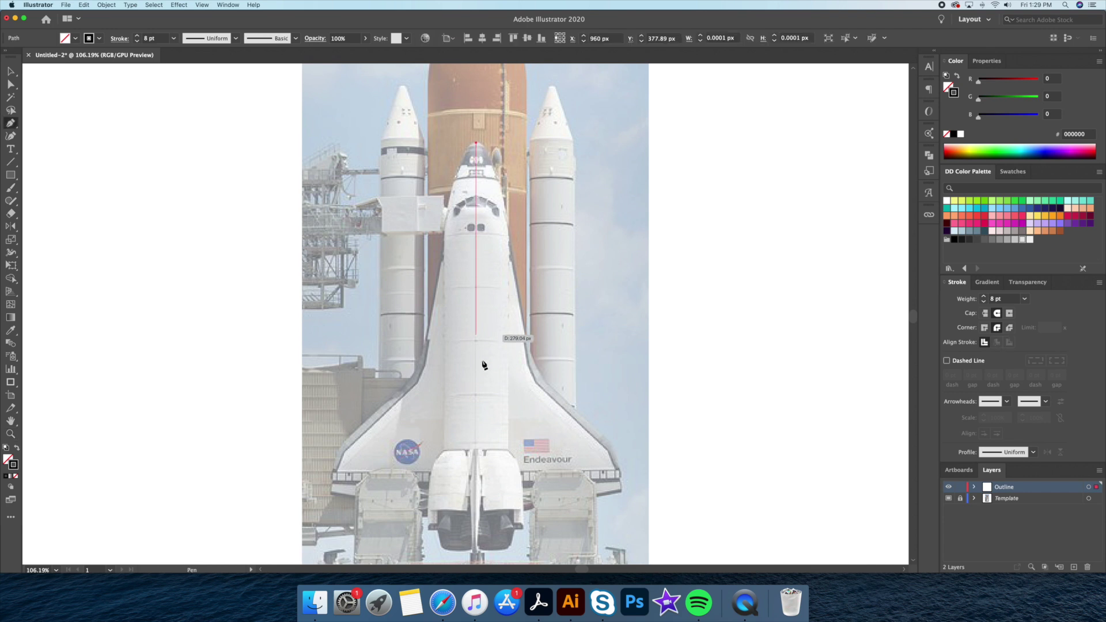
pyautogui.click(480, 454)
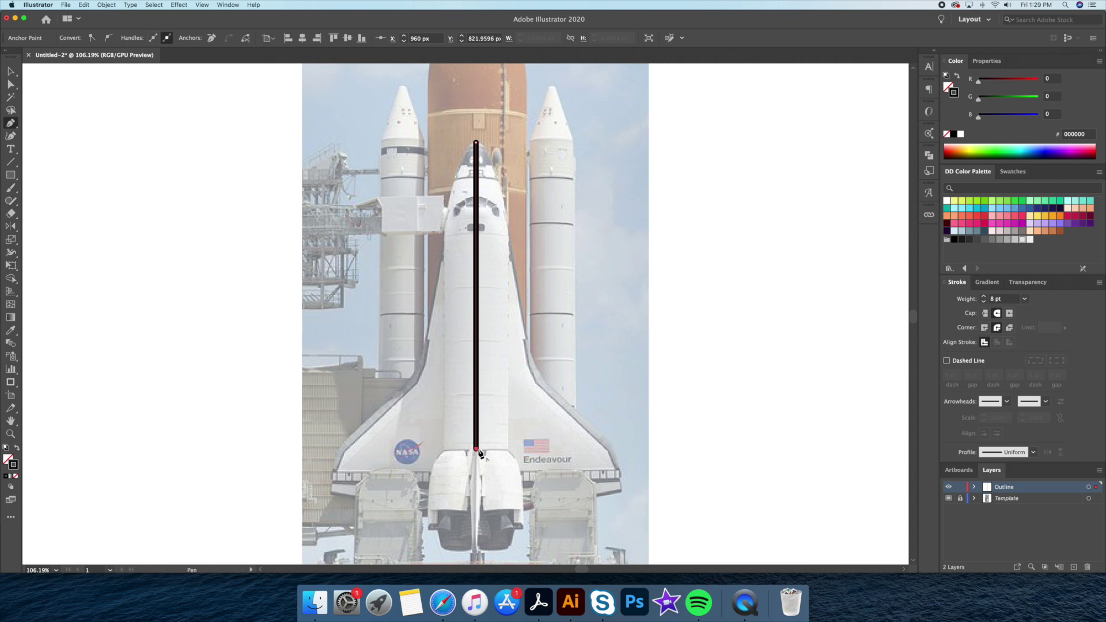
pyautogui.click(443, 448)
pyautogui.click(443, 225)
pyautogui.click(476, 143)
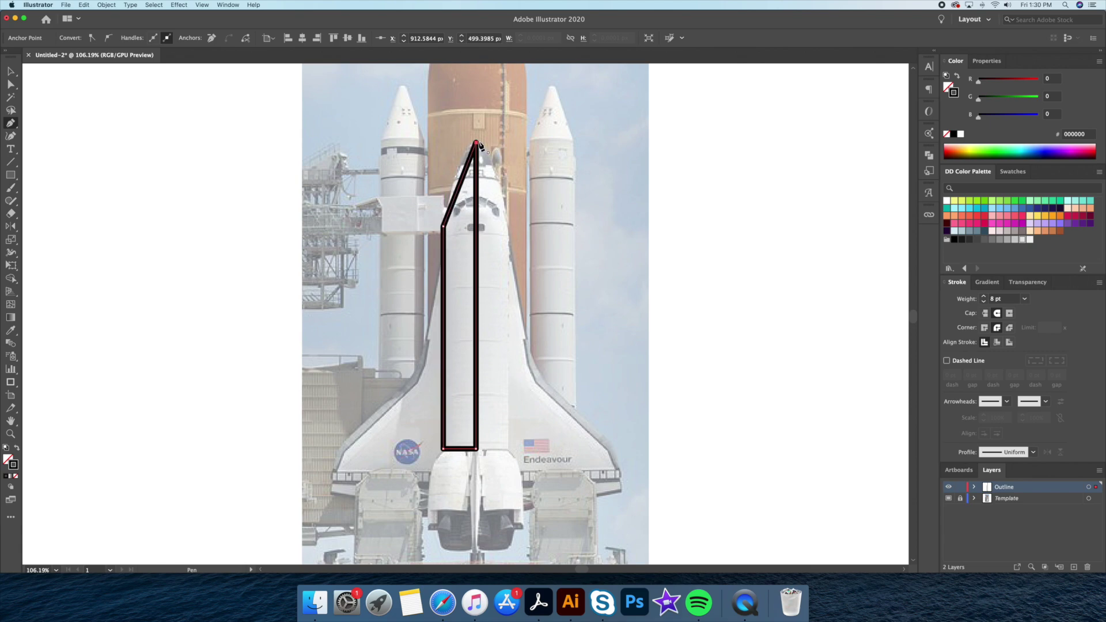
# Set the half-fuselage path's stroke to 7 pt and bow its slanted nose edge outward with the Curvature tool
pyautogui.press('z')
pyautogui.moveTo(436, 171); pyautogui.dragTo(478, 173)
pyautogui.press('v')
pyautogui.click(481, 183)
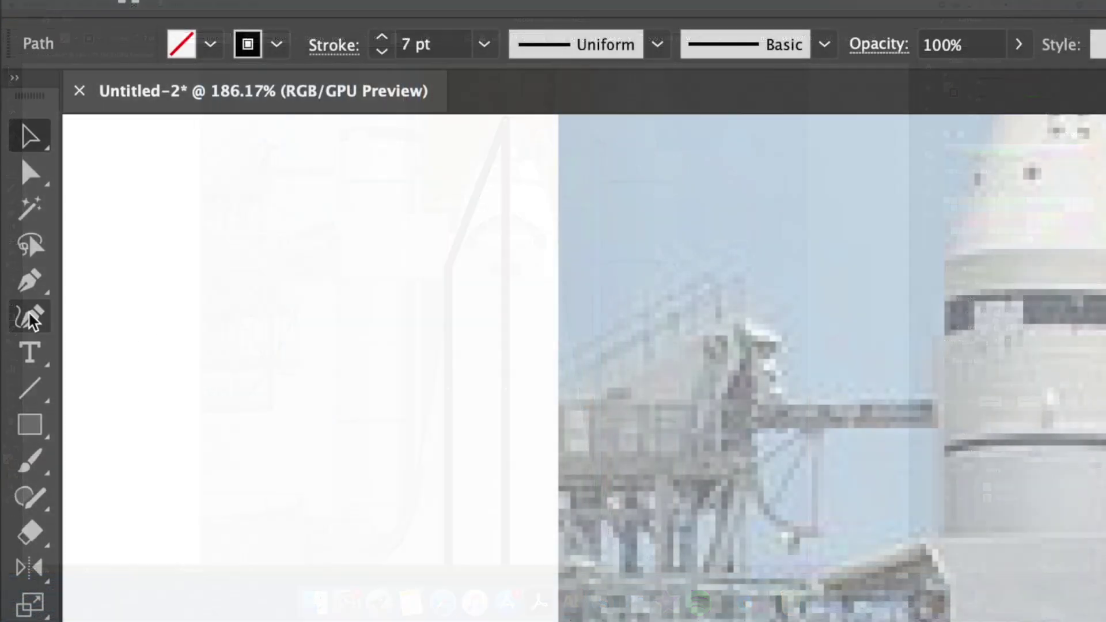
pyautogui.click(37, 316)
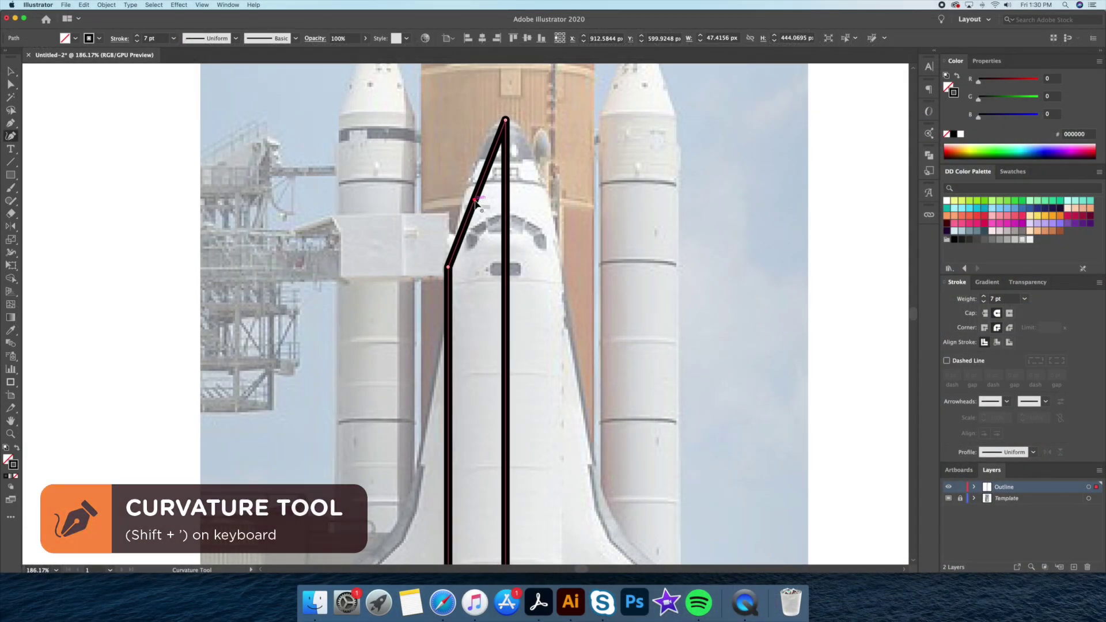
pyautogui.moveTo(476, 200); pyautogui.dragTo(465, 196)
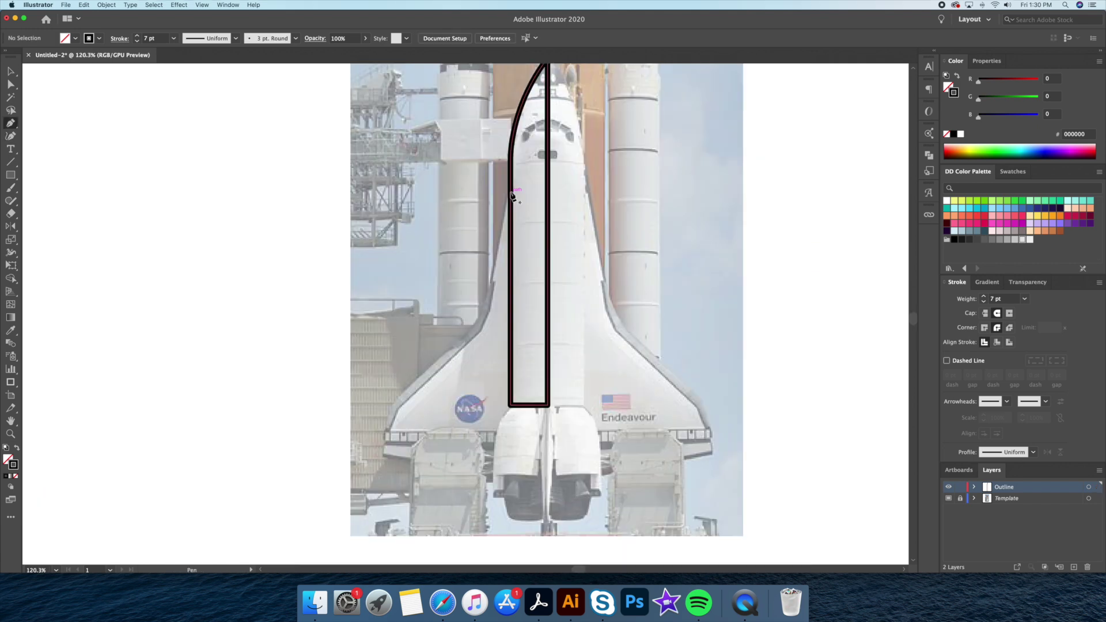
# Trace the left wing as a closed Pen path beside the fuselage, and lower the fuselage's bottom edge to the wing's base line
pyautogui.click(511, 192)
pyautogui.click(472, 325)
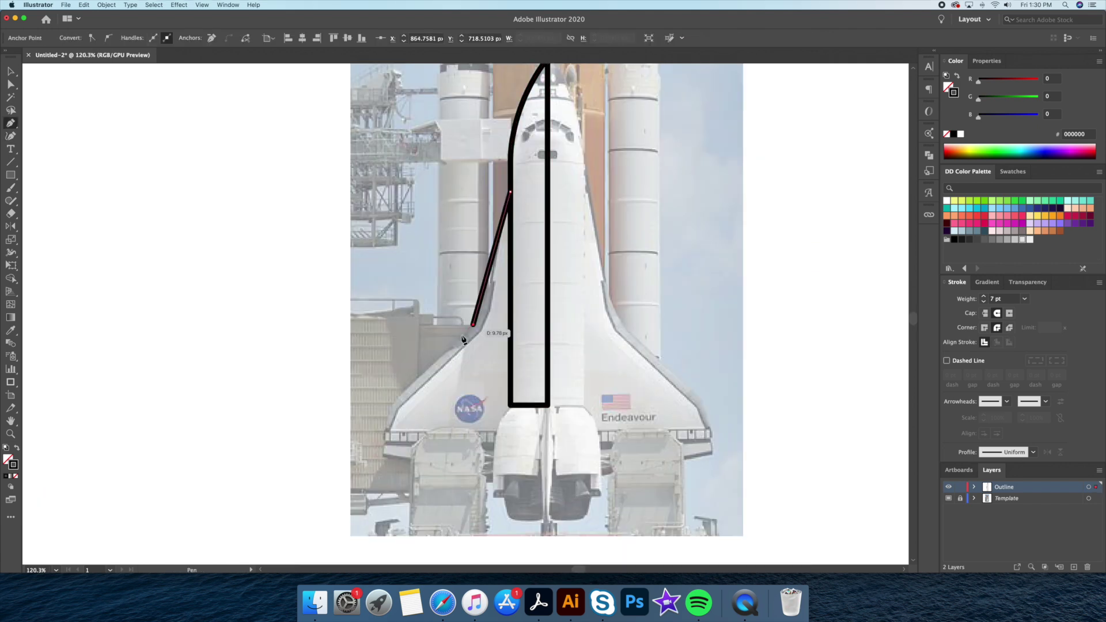
pyautogui.click(388, 410)
pyautogui.click(383, 430)
pyautogui.click(381, 442)
pyautogui.click(512, 442)
pyautogui.click(511, 406)
pyautogui.press('v')
pyautogui.moveTo(548, 409); pyautogui.dragTo(548, 442)
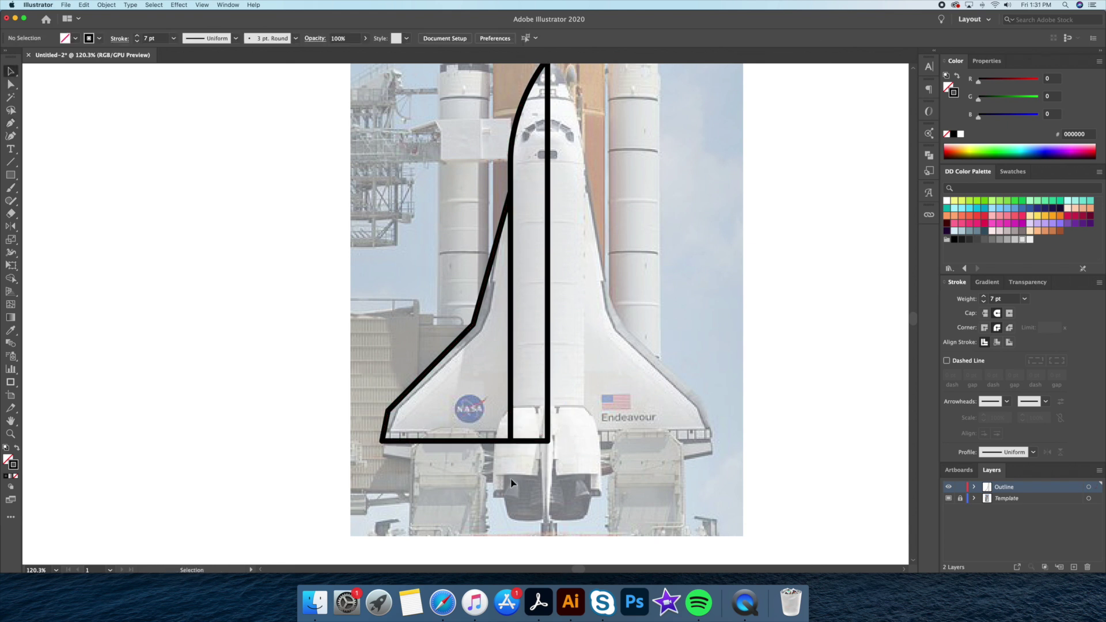
# Round the bend in the left wing's leading edge and the corner near its outer tip to follow the photo
pyautogui.scroll(3, 440, 441)
pyautogui.click(11, 85)
pyautogui.moveTo(481, 276); pyautogui.dragTo(475, 270)
pyautogui.moveTo(376, 398); pyautogui.dragTo(381, 393)
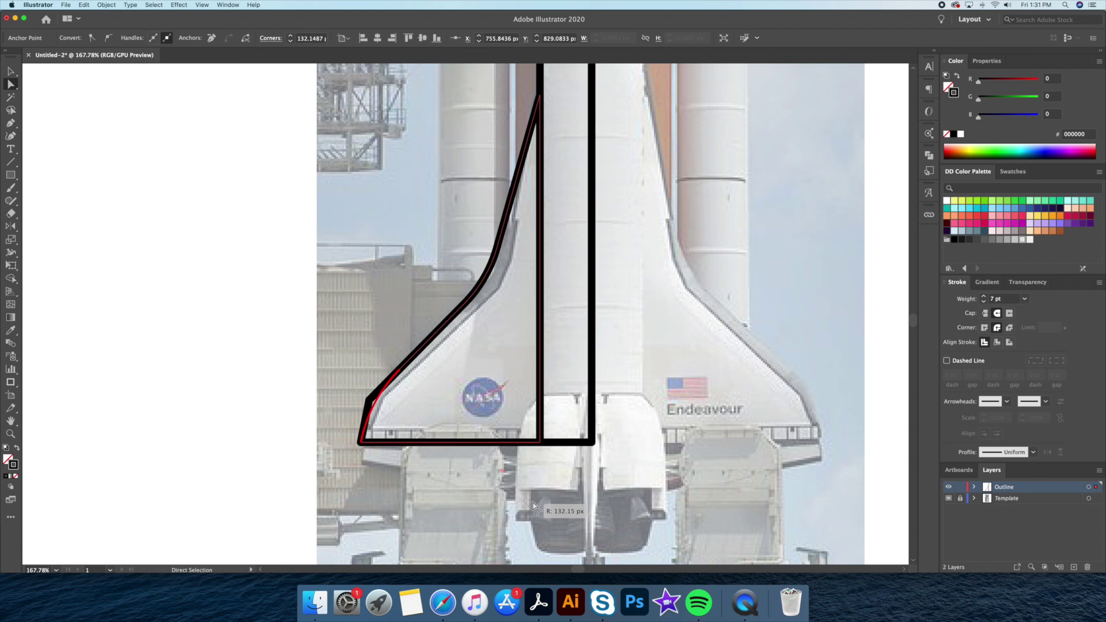
pyautogui.press('v')
pyautogui.click(499, 308)
# Create an inset copy of the left wing path using Offset Path at -13 px with miter joins
pyautogui.press('z')
pyautogui.scroll(-3, 363, 425)
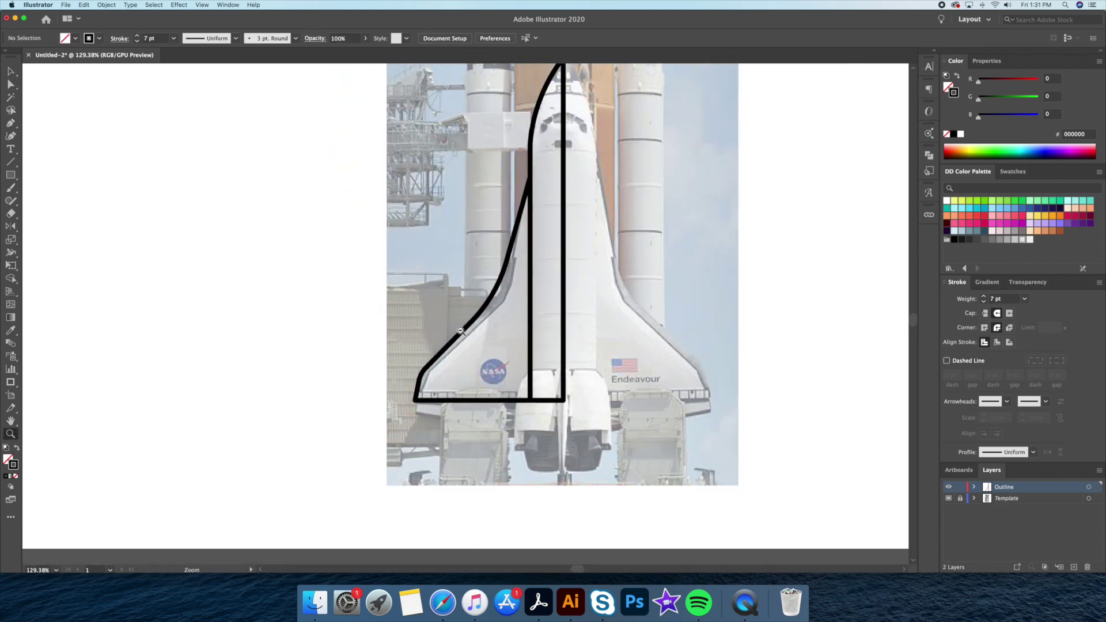
pyautogui.scroll(2, 423, 348)
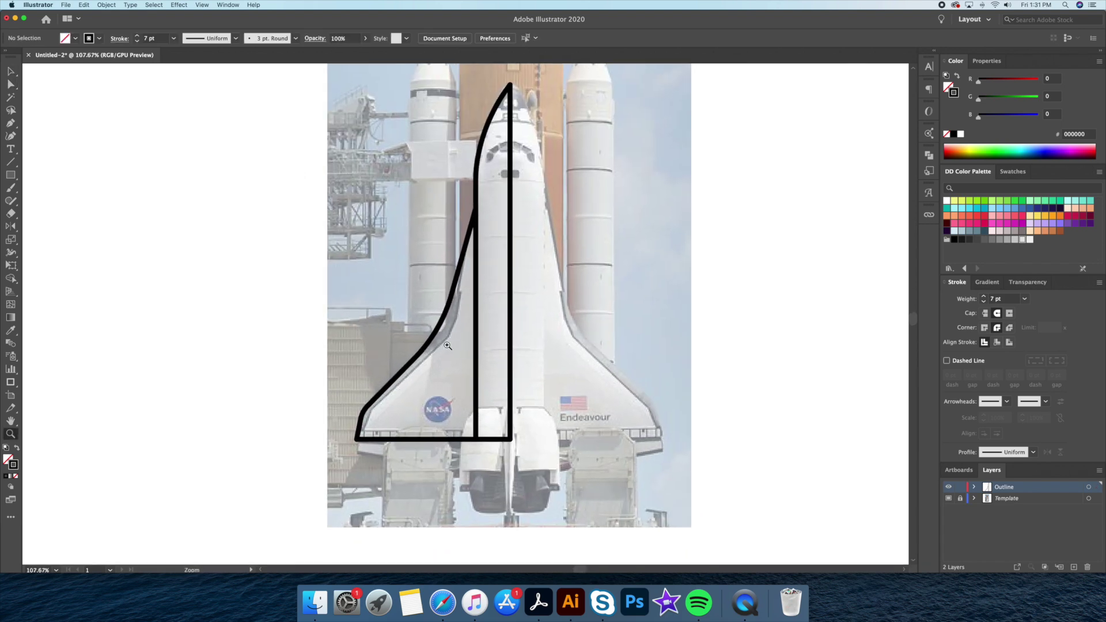
pyautogui.press('v')
pyautogui.click(437, 337)
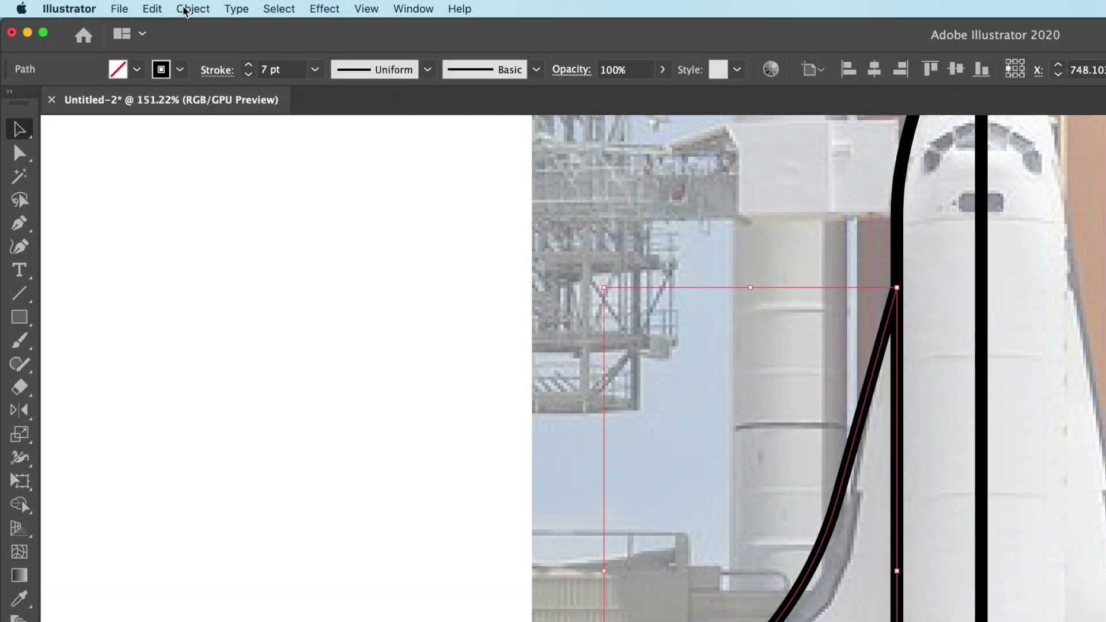
pyautogui.click(186, 10)
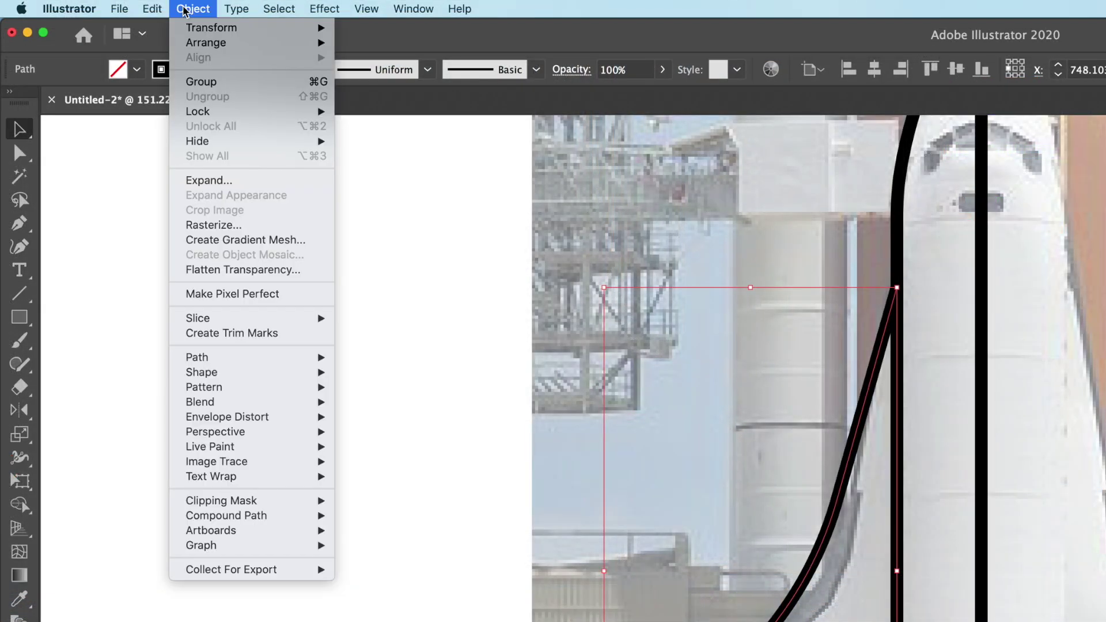
pyautogui.moveTo(269, 365)
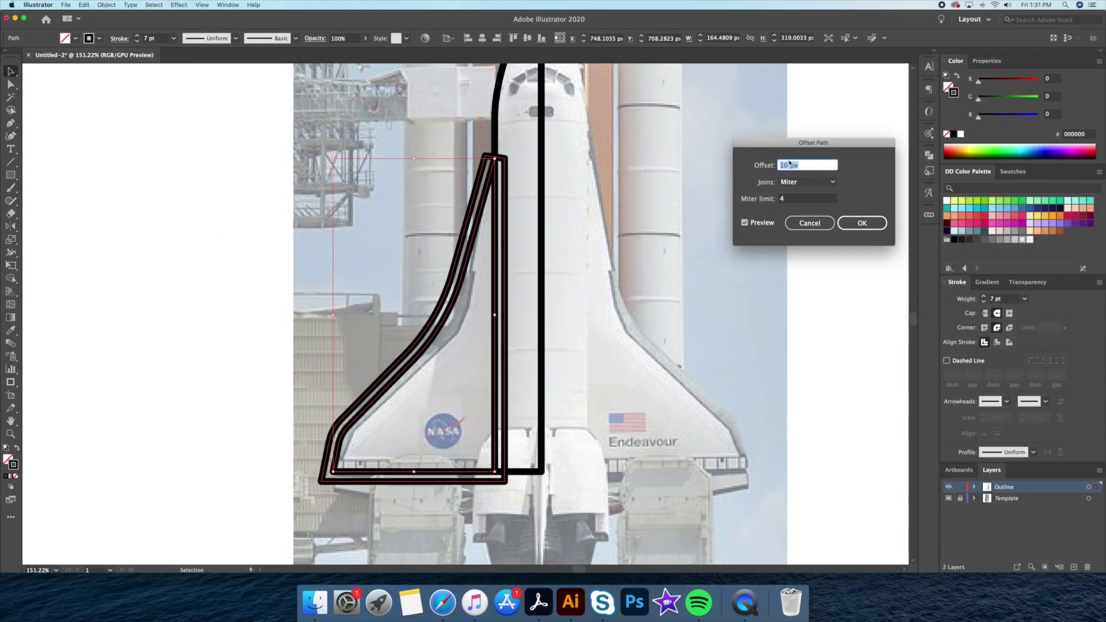
pyautogui.click(808, 164)
pyautogui.moveTo(819, 145); pyautogui.dragTo(718, 203)
pyautogui.press('Down')
pyautogui.press('Down')
pyautogui.press('Down')
pyautogui.press('Down')
pyautogui.press('Down')
pyautogui.press('Down')
pyautogui.press('Down')
pyautogui.press('Down')
pyautogui.press('Down')
pyautogui.press('Down')
pyautogui.press('Down')
pyautogui.press('Down')
pyautogui.press('Down')
pyautogui.press('Down')
pyautogui.press('Down')
pyautogui.press('Down')
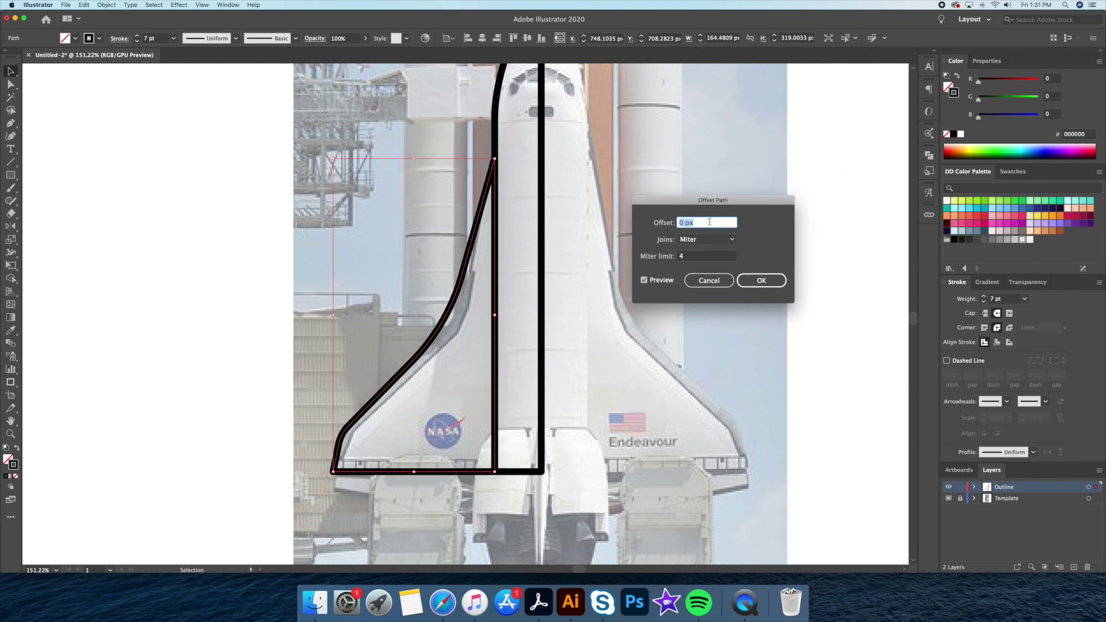
pyautogui.press('Down')
pyautogui.press('Down')
pyautogui.press('Down')
pyautogui.press('Down')
pyautogui.press('Down')
pyautogui.press('Down')
pyautogui.press('Down')
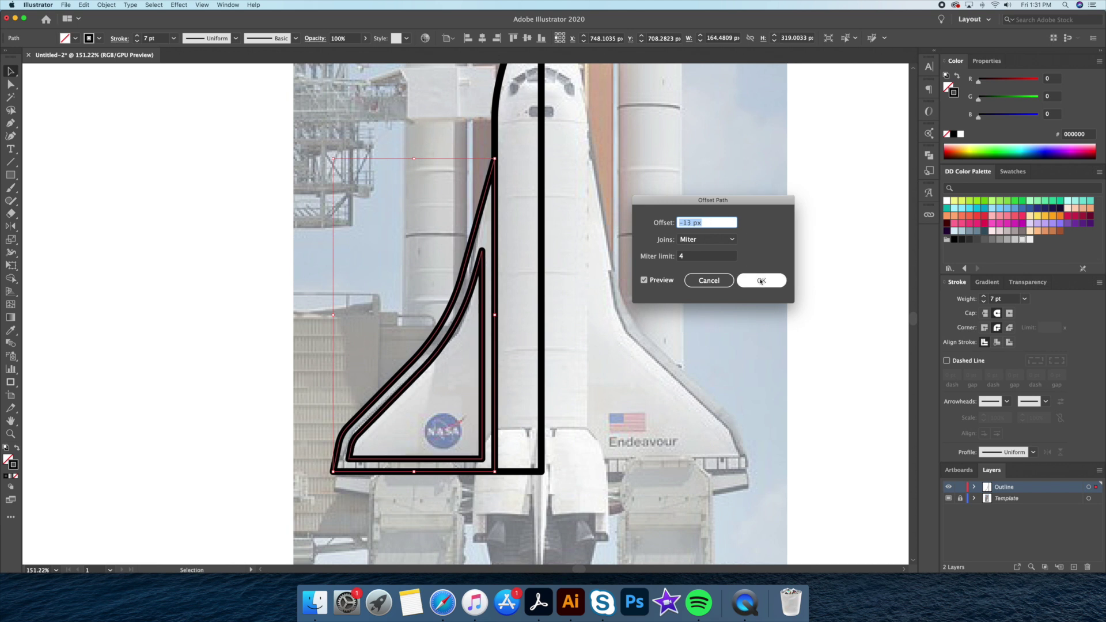
pyautogui.click(760, 280)
pyautogui.click(576, 311)
# Delete the top and lower inner corner points of the inset wing path to leave only the line along the leading edge
pyautogui.click(484, 330)
pyautogui.press('a')
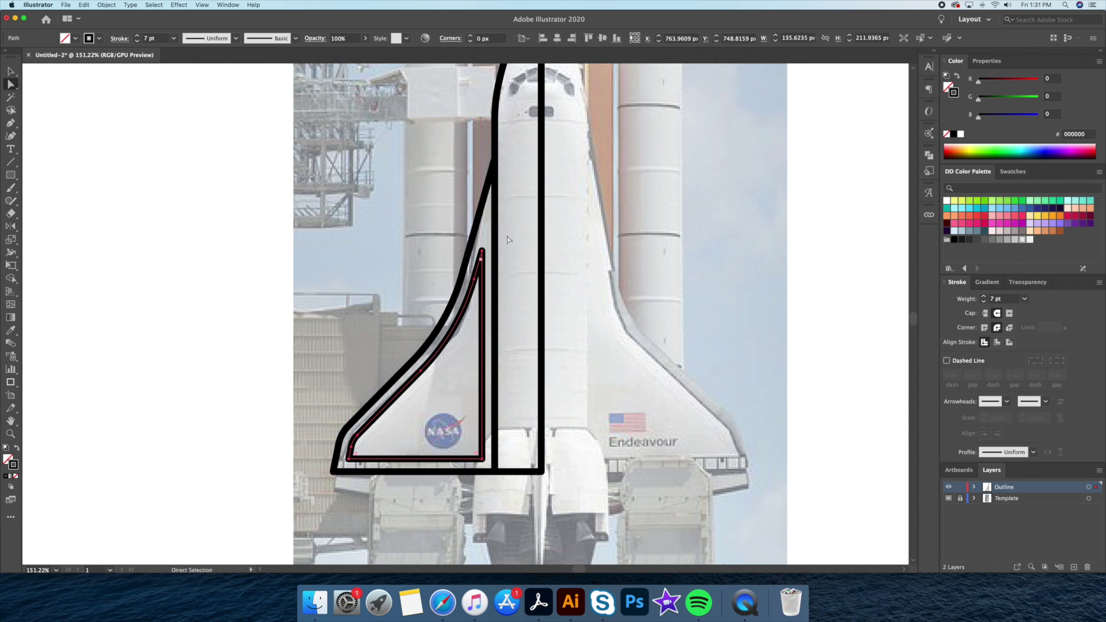
pyautogui.click(483, 251)
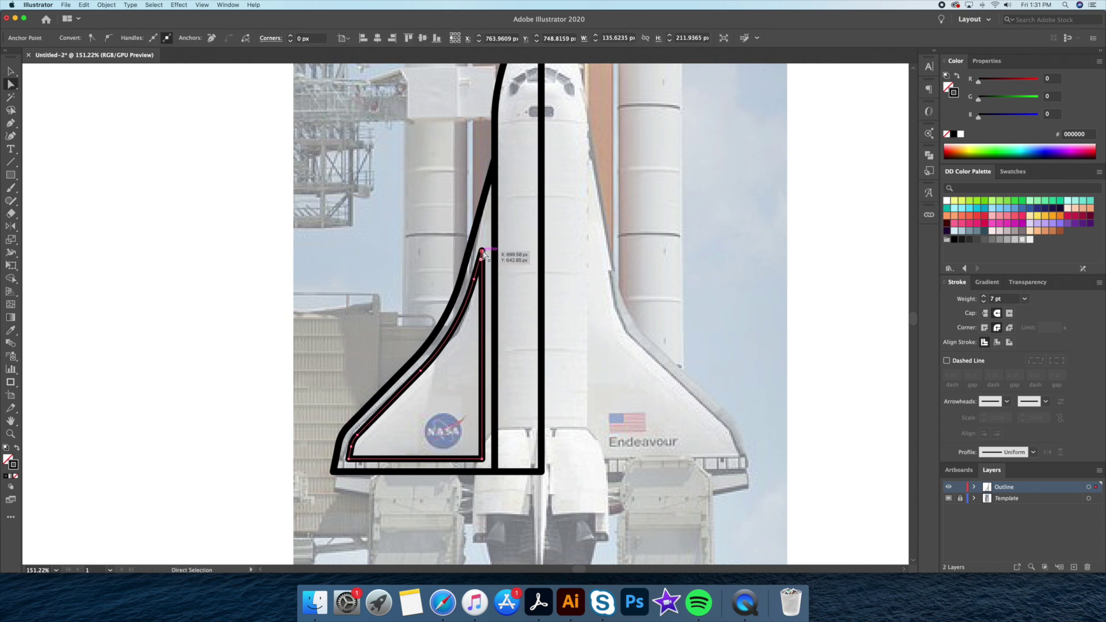
pyautogui.press('Delete')
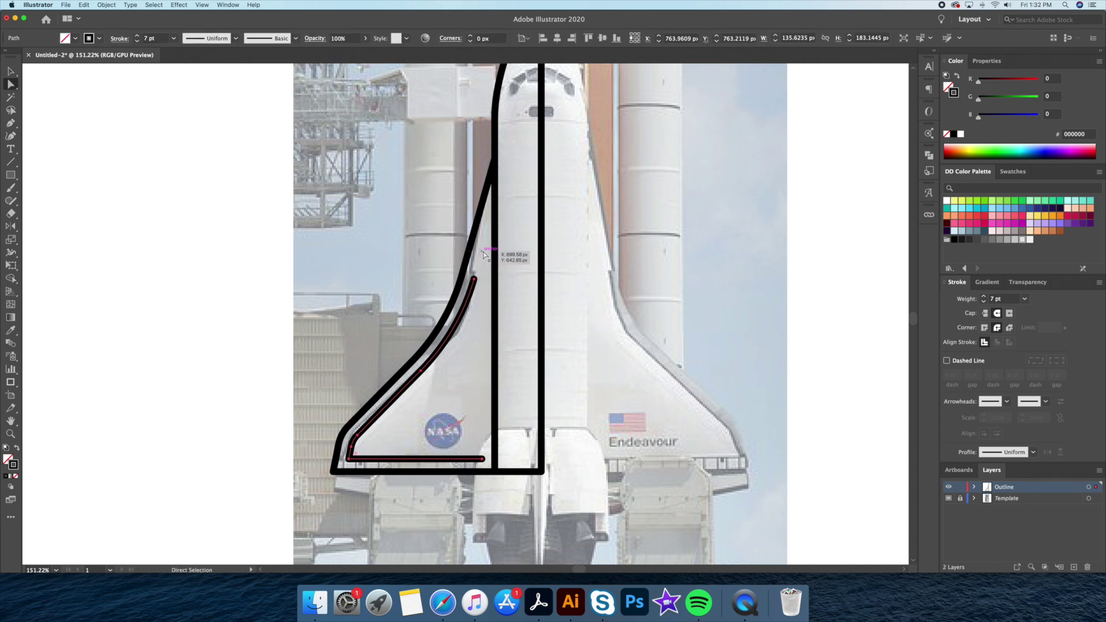
pyautogui.click(484, 459)
pyautogui.press('Delete')
# Hide the photo template and extend the inset wing line with the Pen into a closed shape reaching outside the wing's leading edge
pyautogui.press('super+shift+w')
pyautogui.press('v')
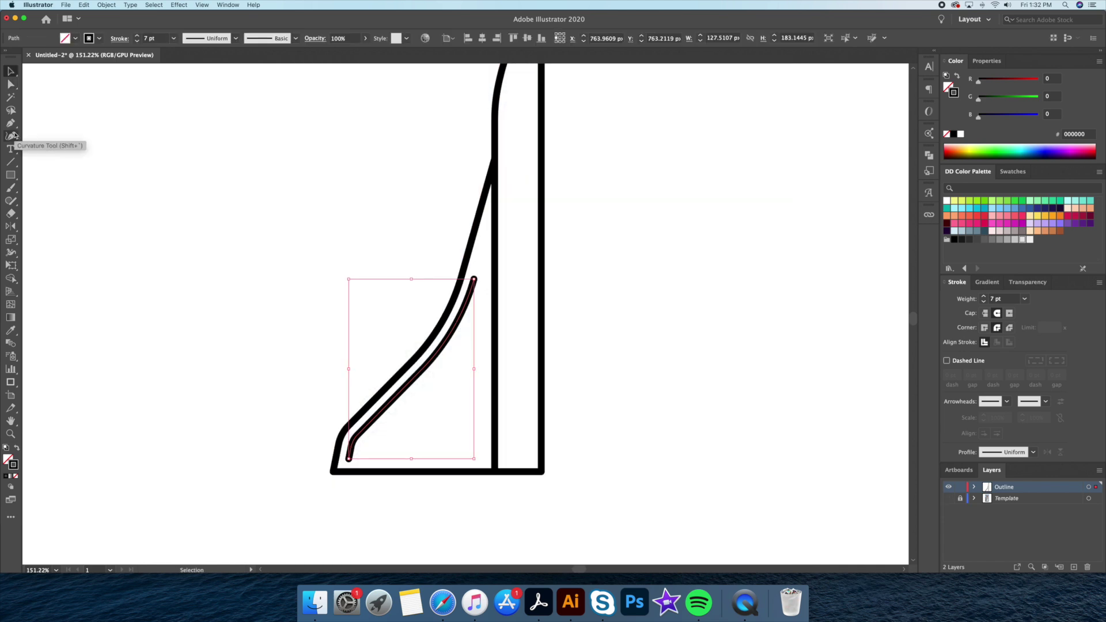
pyautogui.click(11, 124)
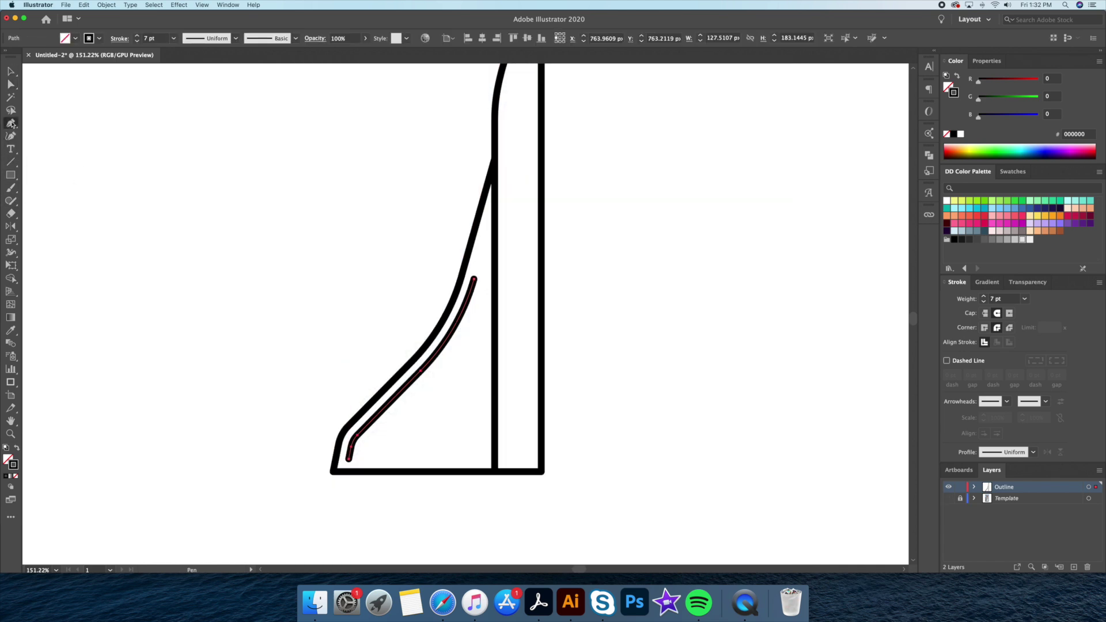
pyautogui.click(473, 280)
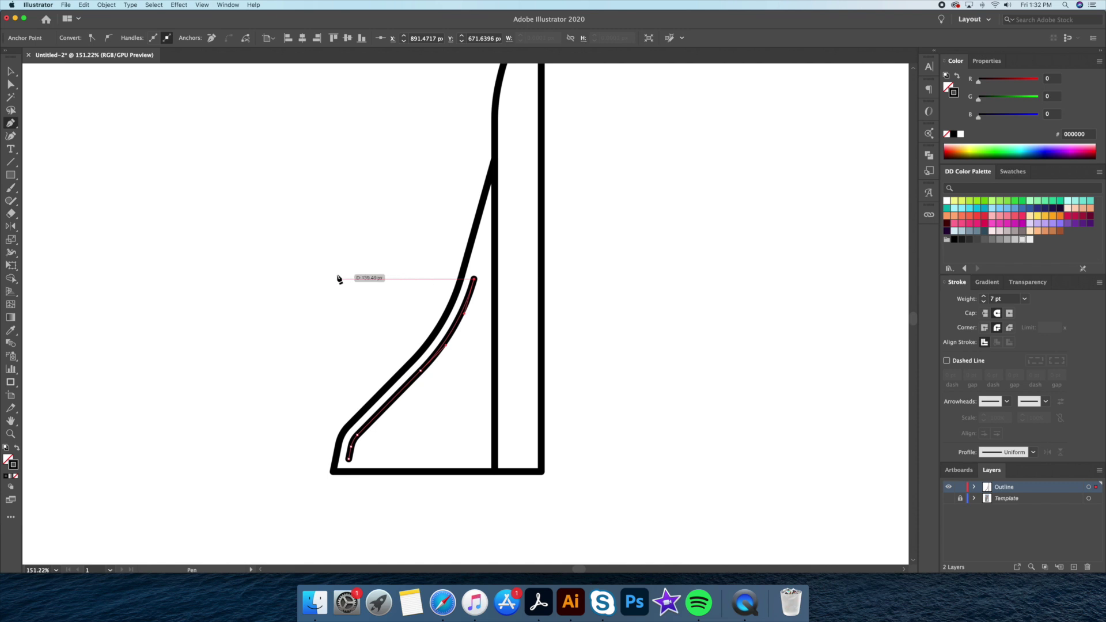
pyautogui.keyDown('shift'); pyautogui.click(304, 277); pyautogui.keyUp('shift')
pyautogui.keyDown('shift'); pyautogui.click(321, 459); pyautogui.keyUp('shift')
pyautogui.click(349, 459)
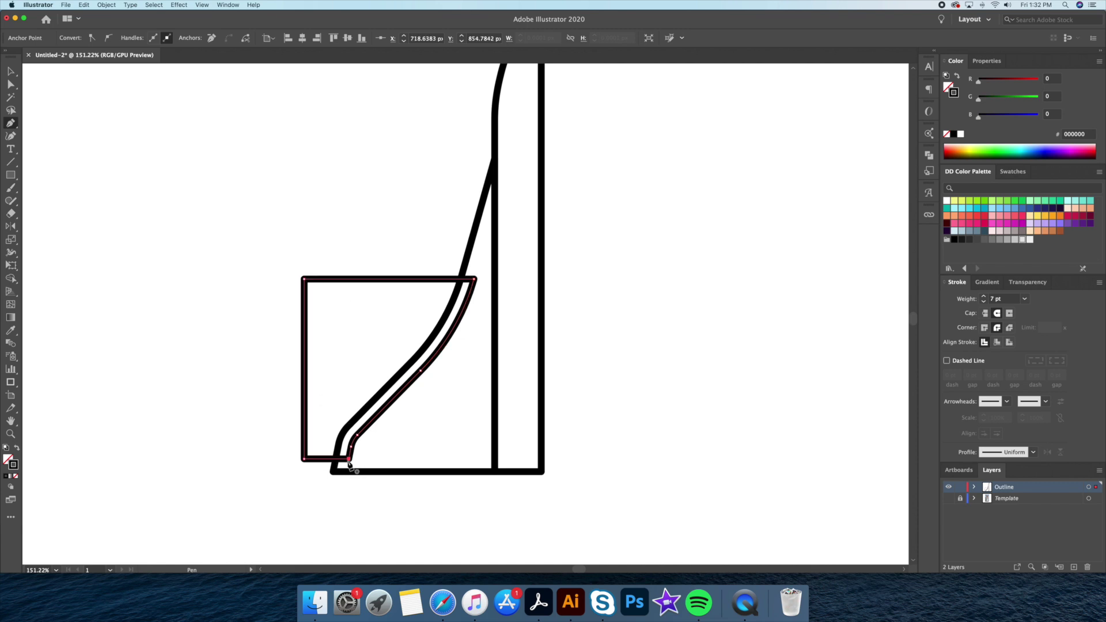
pyautogui.press('v')
pyautogui.click(414, 248)
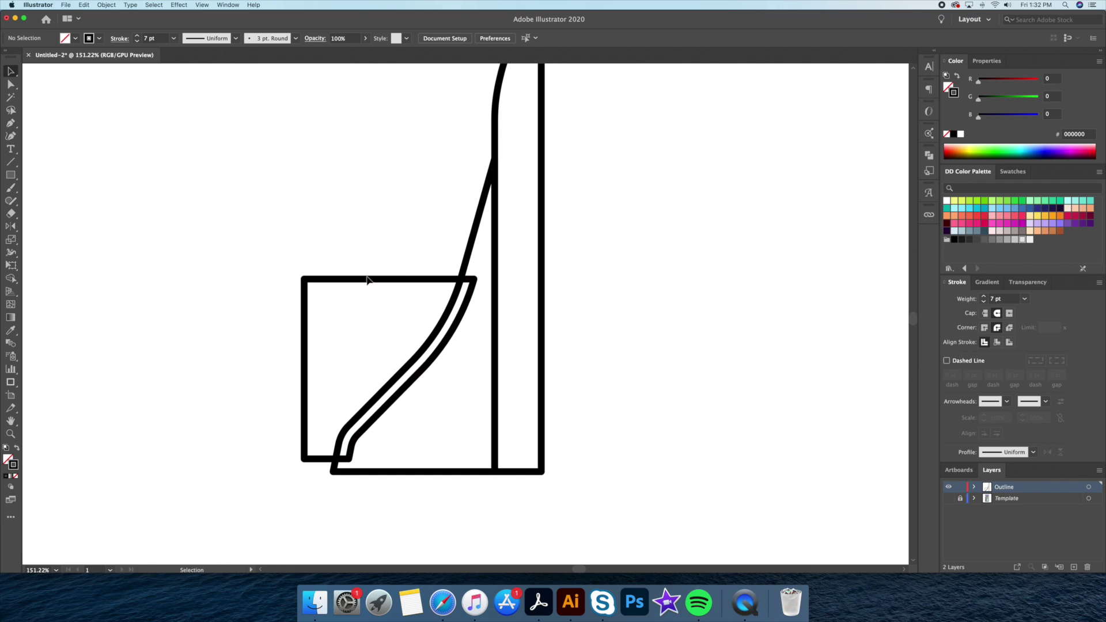
# Use Shape Builder on the wing and the closed inset shape to remove the area outside the leading edge
pyautogui.click(468, 329)
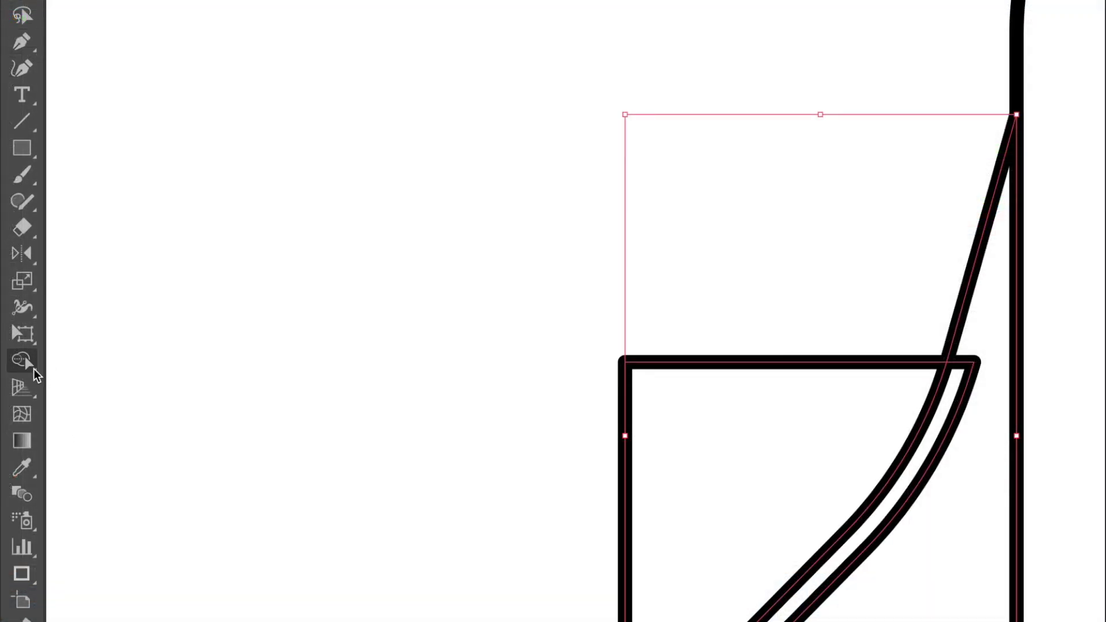
pyautogui.click(29, 369)
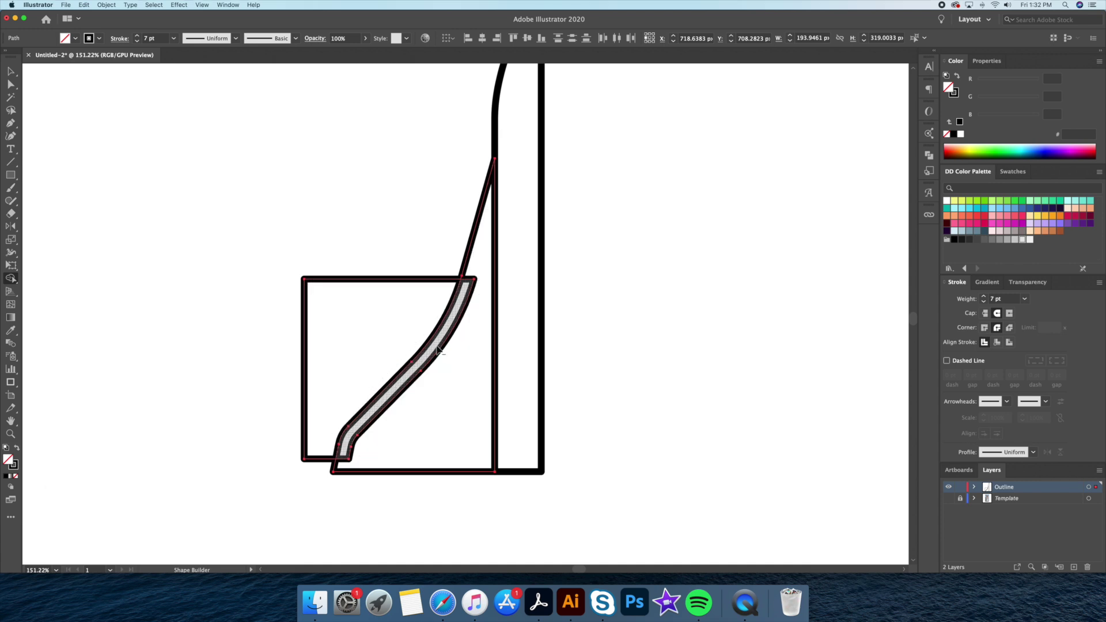
pyautogui.moveTo(440, 350); pyautogui.dragTo(455, 463)
pyautogui.press('super+z')
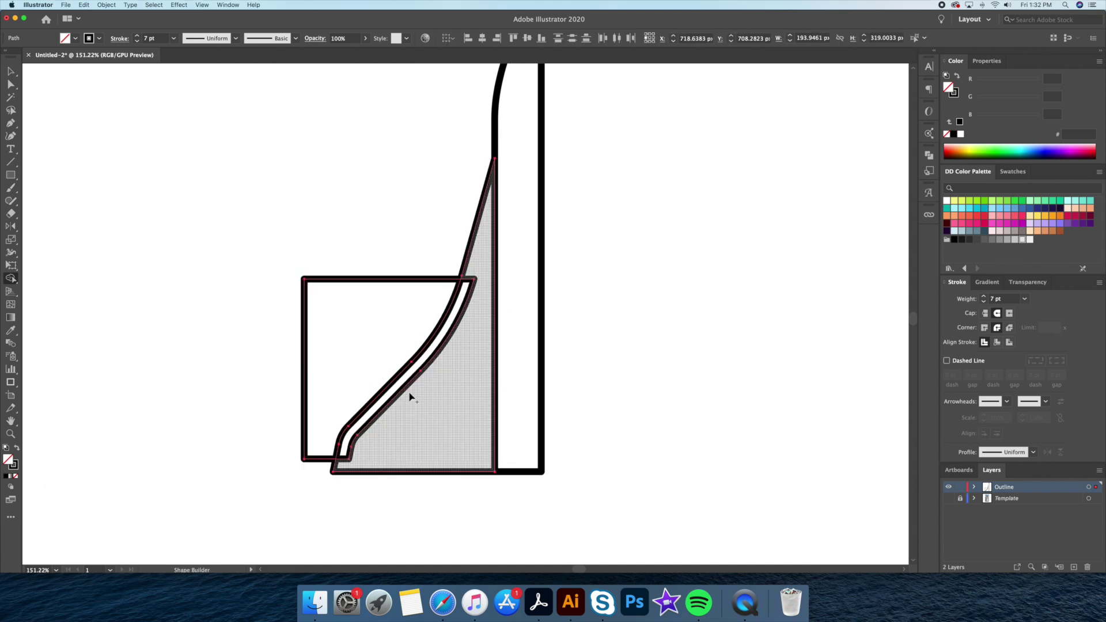
pyautogui.moveTo(315, 267); pyautogui.dragTo(290, 258)
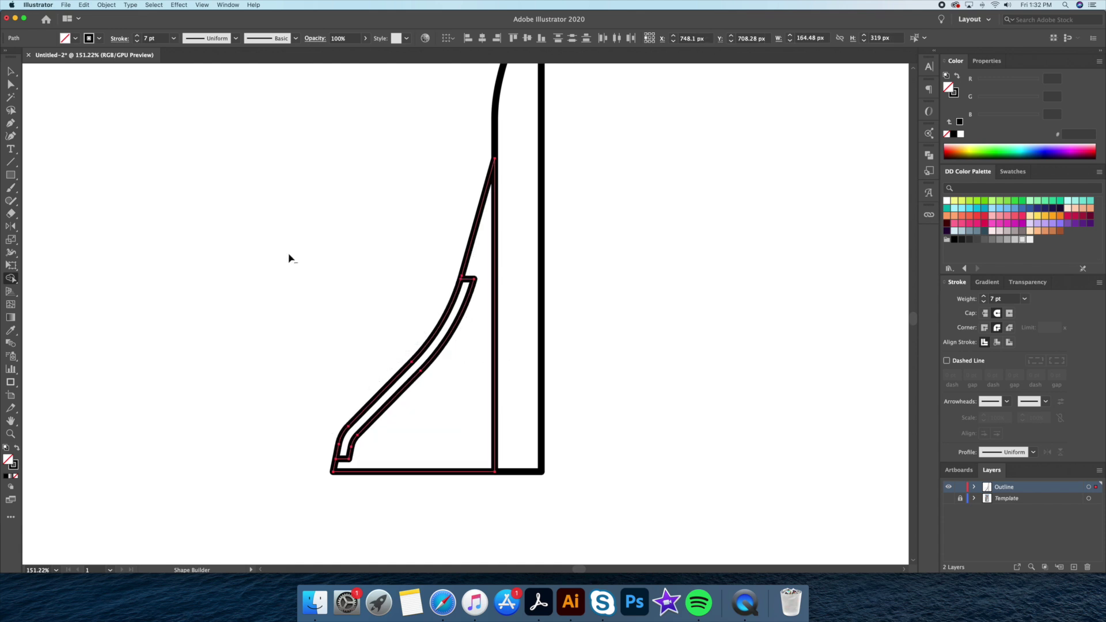
pyautogui.press('v')
pyautogui.click(358, 326)
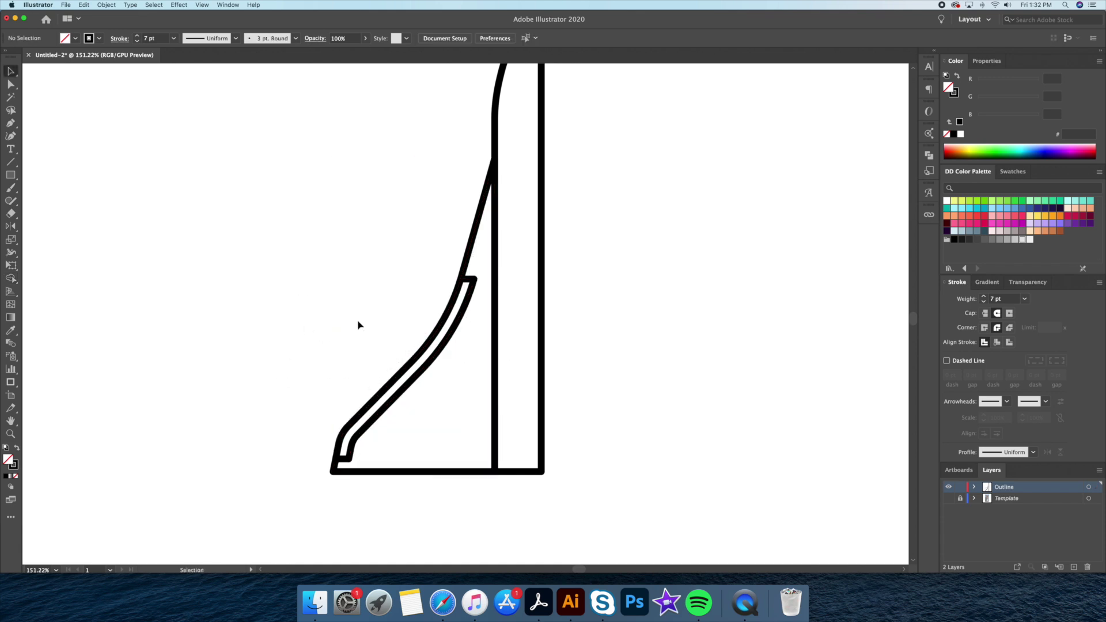
# Draw a rectangle across the wing's base up to the fuselage edge and trim it to the wing outline with Shape Builder
pyautogui.click(443, 353)
pyautogui.scroll(3, 438, 353)
pyautogui.press('m')
pyautogui.moveTo(275, 449)
pyautogui.mouseDown()
pyautogui.moveTo(346, 400)
pyautogui.moveTo(520, 425)
pyautogui.mouseUp()
pyautogui.press('v')
pyautogui.keyDown('shift'); pyautogui.click(323, 365); pyautogui.keyUp('shift')
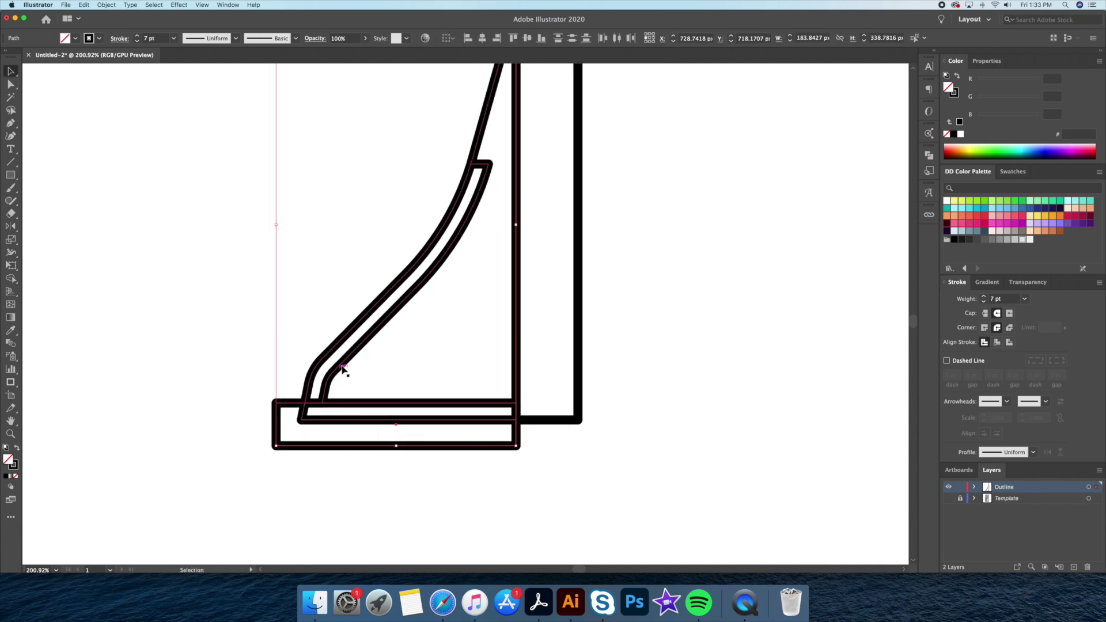
pyautogui.hotkey('shift', 'm')
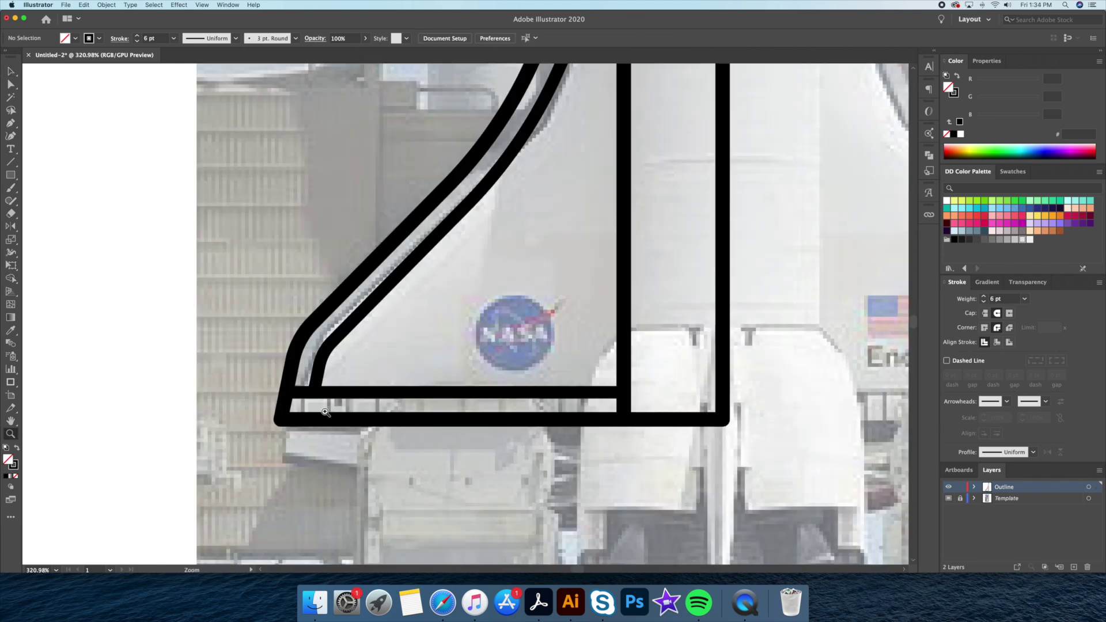
# Draw a vertical divider line about 13 px tall in the wing's base strip and repeat evenly spaced copies along the strip
pyautogui.press('p')
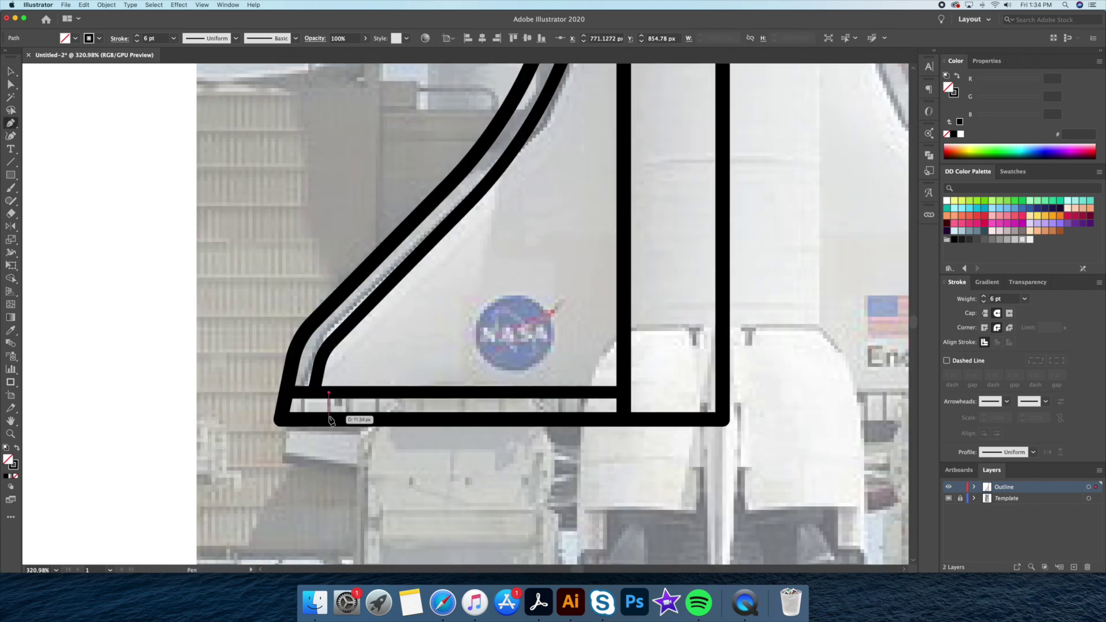
pyautogui.press('v')
pyautogui.moveTo(315, 411); pyautogui.dragTo(346, 410)
pyautogui.hotkey('ctrl', 'd')
pyautogui.hotkey('ctrl', 'd')
pyautogui.hotkey('ctrl', 'd')
pyautogui.hotkey('ctrl', 'd')
pyautogui.hotkey('ctrl', 'd')
pyautogui.hotkey('ctrl', 'd')
pyautogui.click(419, 483)
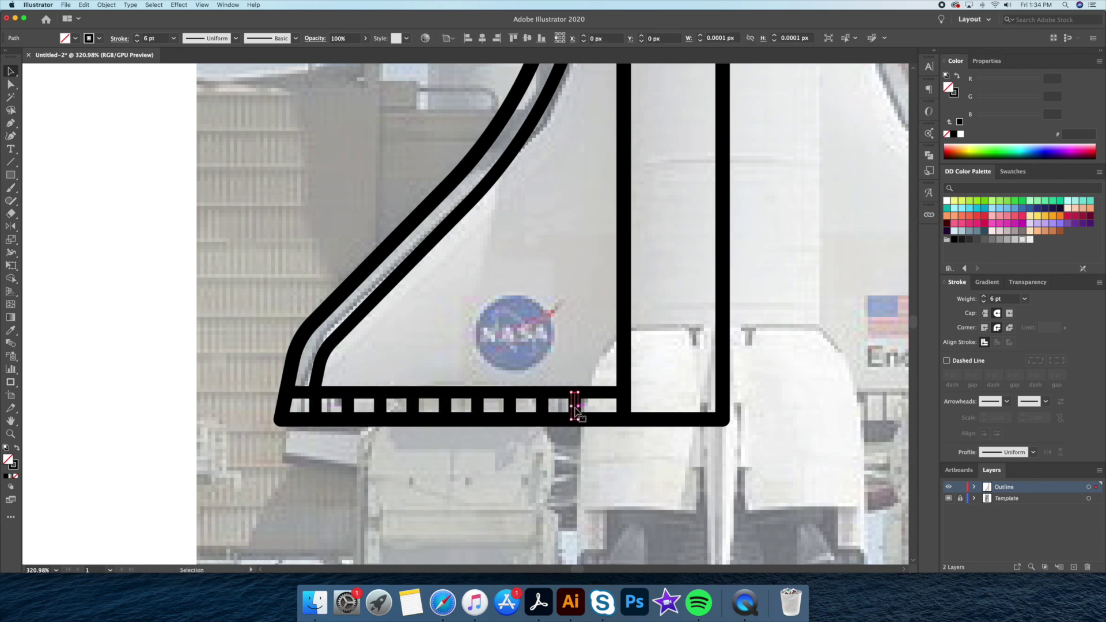
# Set the stroke weight of the divider lines in the wing's base strip to 4 pt
pyautogui.scroll(-3, 419, 483)
pyautogui.hscroll(3, 420, 438)
pyautogui.scroll(5, 426, 389)
pyautogui.scroll(-3, 427, 389)
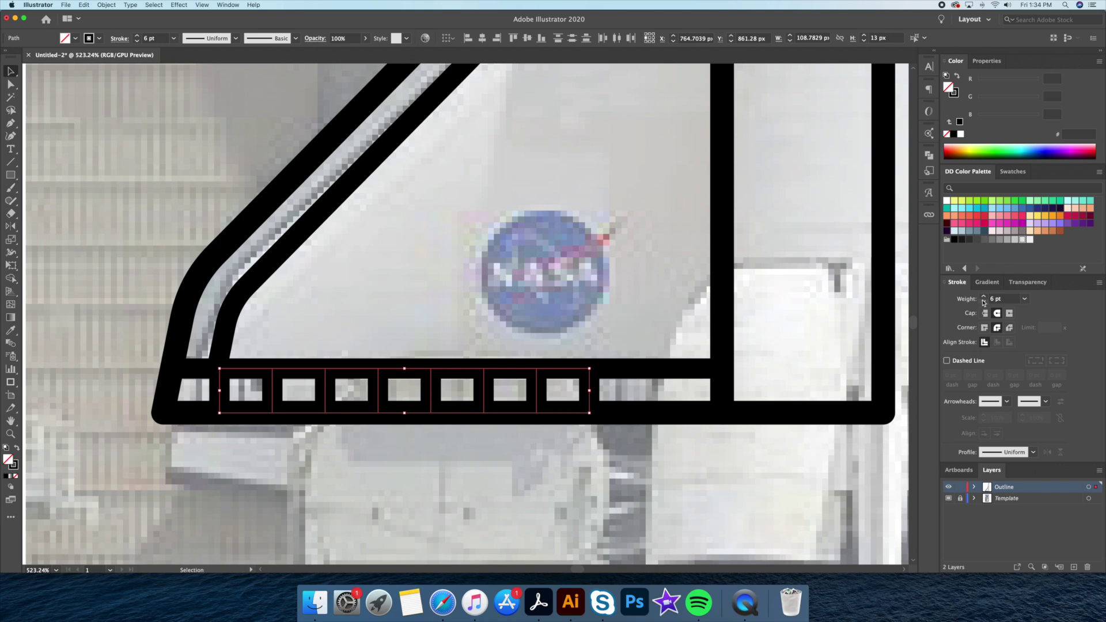
pyautogui.press('z')
pyautogui.scroll(-2, 427, 389)
pyautogui.moveTo(807, 450); pyautogui.dragTo(591, 357)
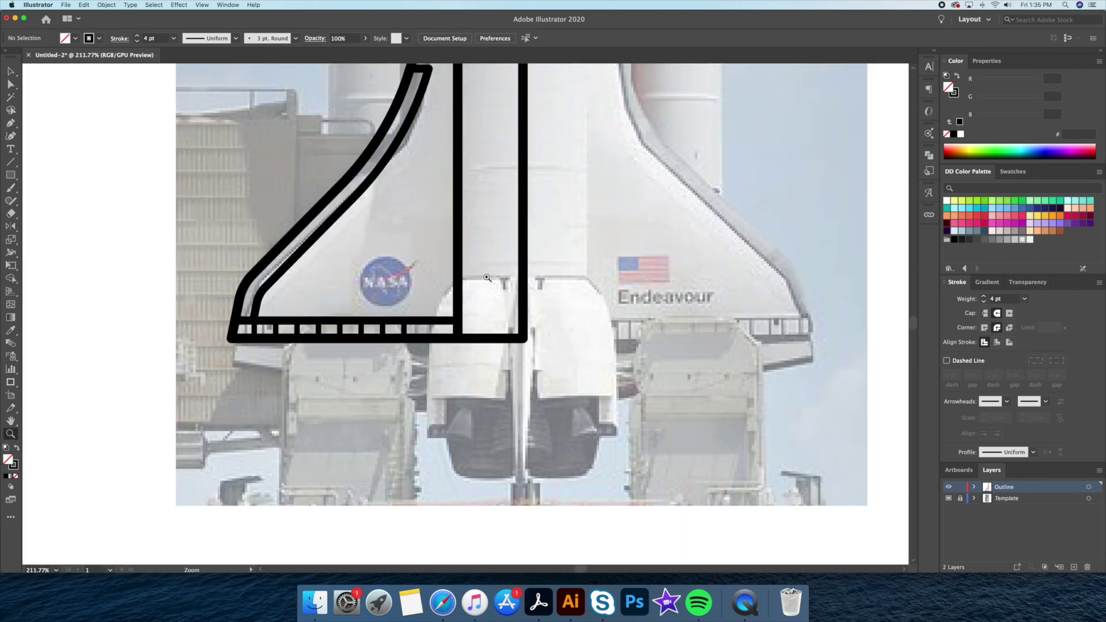
# Draw a rectangle over the left engine pod in the photo and reshape it with a domed top, tapered sides and rounded lower corners
pyautogui.press('m')
pyautogui.moveTo(427, 276)
pyautogui.mouseDown()
pyautogui.moveTo(505, 371)
pyautogui.moveTo(507, 395)
pyautogui.mouseUp()
pyautogui.scroll(1, 487, 354)
pyautogui.press('a')
pyautogui.moveTo(508, 275)
pyautogui.mouseDown()
pyautogui.moveTo(495, 273)
pyautogui.moveTo(512, 260)
pyautogui.moveTo(491, 273)
pyautogui.moveTo(500, 264)
pyautogui.moveTo(496, 434)
pyautogui.mouseUp()
pyautogui.click(501, 263)
# Bend the engine pod's bottom edge slightly downward with the Curvature tool
pyautogui.hotkey('shift', '~')
pyautogui.scroll(5, 420, 369)
pyautogui.moveTo(419, 346); pyautogui.dragTo(419, 359)
# Draw a flat ellipse about 51 by 11 px below the engine pod as the nozzle opening
pyautogui.press('l')
pyautogui.scroll(-3, 482, 393)
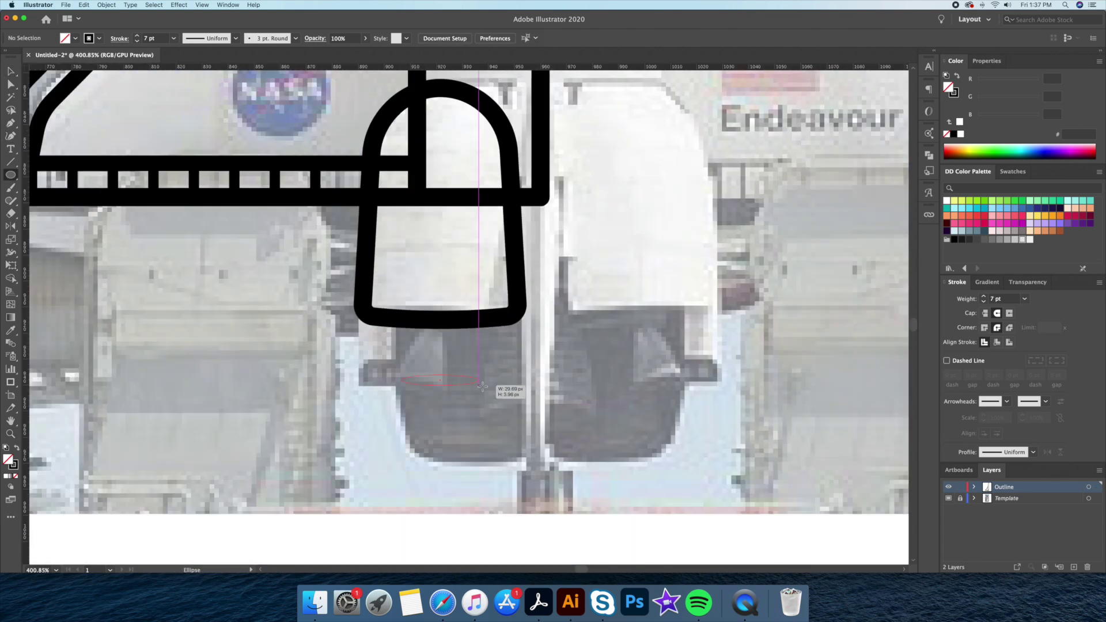
pyautogui.moveTo(493, 372); pyautogui.dragTo(507, 381)
pyautogui.press('v')
pyautogui.moveTo(440, 372); pyautogui.dragTo(440, 388)
# Draw a rectangle as wide as the nozzle ellipse, reaching from the ellipse's midline up to the pod's bottom edge
pyautogui.scroll(2, 440, 388)
pyautogui.press('p')
pyautogui.moveTo(10, 175); pyautogui.dragTo(63, 175)
pyautogui.moveTo(410, 342); pyautogui.dragTo(530, 420)
pyautogui.press('z')
pyautogui.moveTo(640, 352)
pyautogui.mouseDown()
pyautogui.moveTo(660, 351)
pyautogui.moveTo(659, 386)
pyautogui.moveTo(541, 429)
pyautogui.mouseUp()
# Cut the nozzle rectangle along the ellipse's upper curve with Shape Builder and delete the leftover half-ellipse piece
pyautogui.press('v')
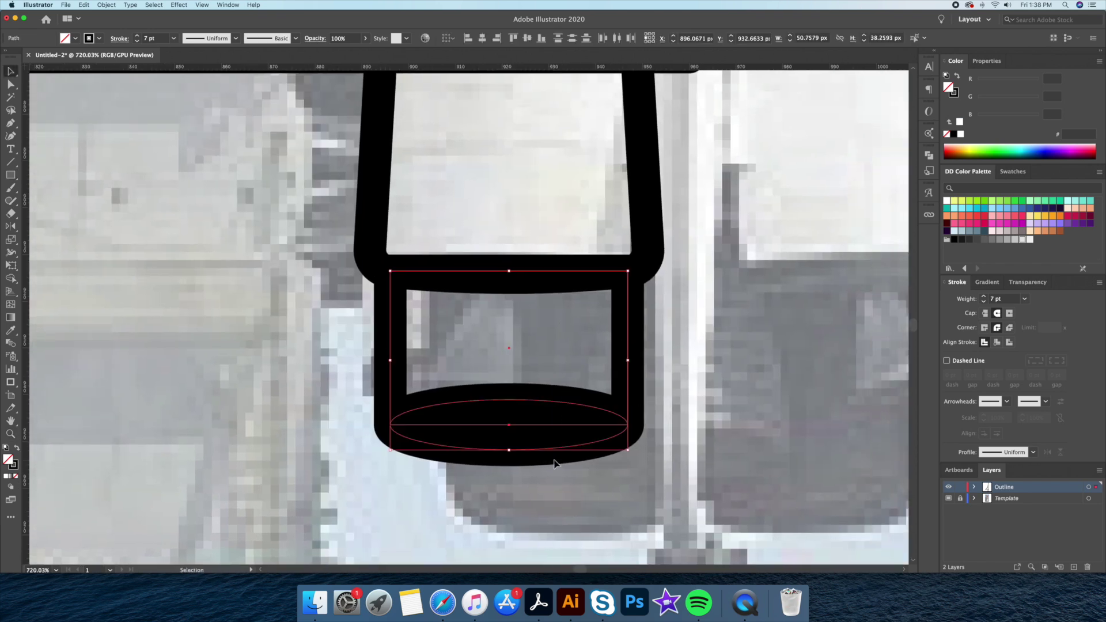
pyautogui.hscroll(2, 570, 378)
pyautogui.click(10, 277)
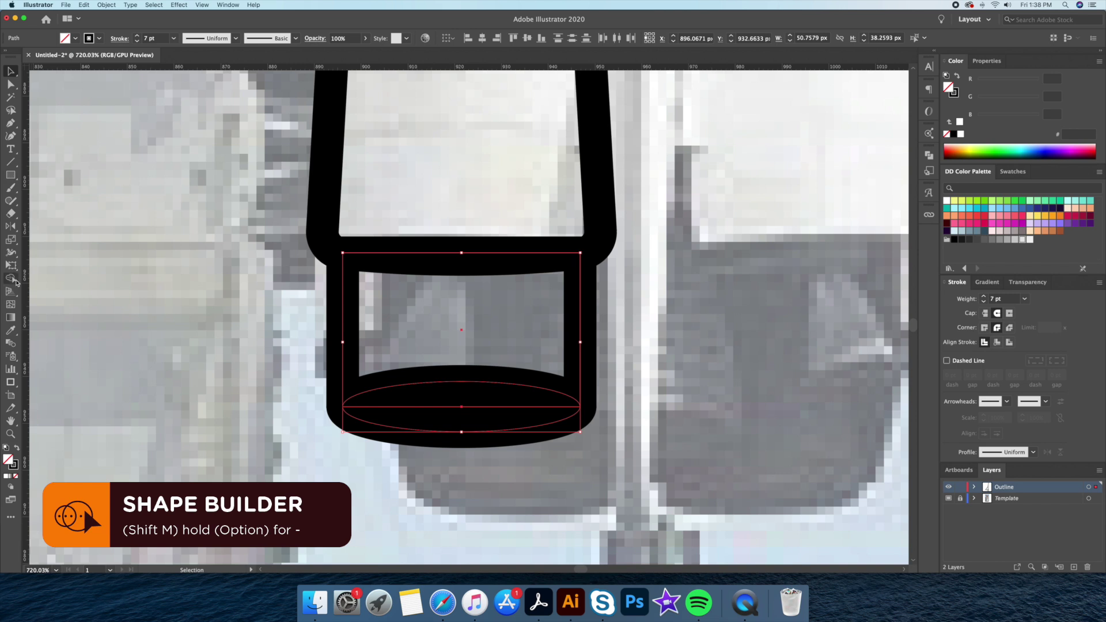
pyautogui.keyDown('alt'); pyautogui.click(480, 330); pyautogui.keyUp('alt')
pyautogui.press('v')
pyautogui.moveTo(526, 409); pyautogui.dragTo(238, 364)
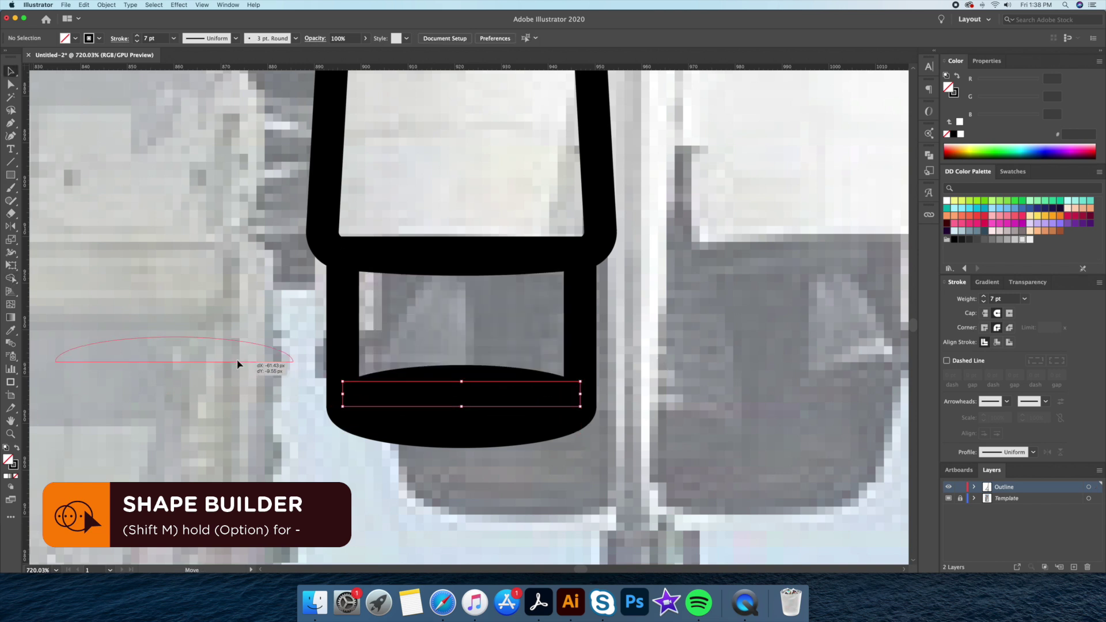
pyautogui.press('Delete')
# Raise the nozzle body's two top corners about 10 px and move each about 10 px inward to taper the sides
pyautogui.press('a')
pyautogui.click(580, 305)
pyautogui.click(344, 252)
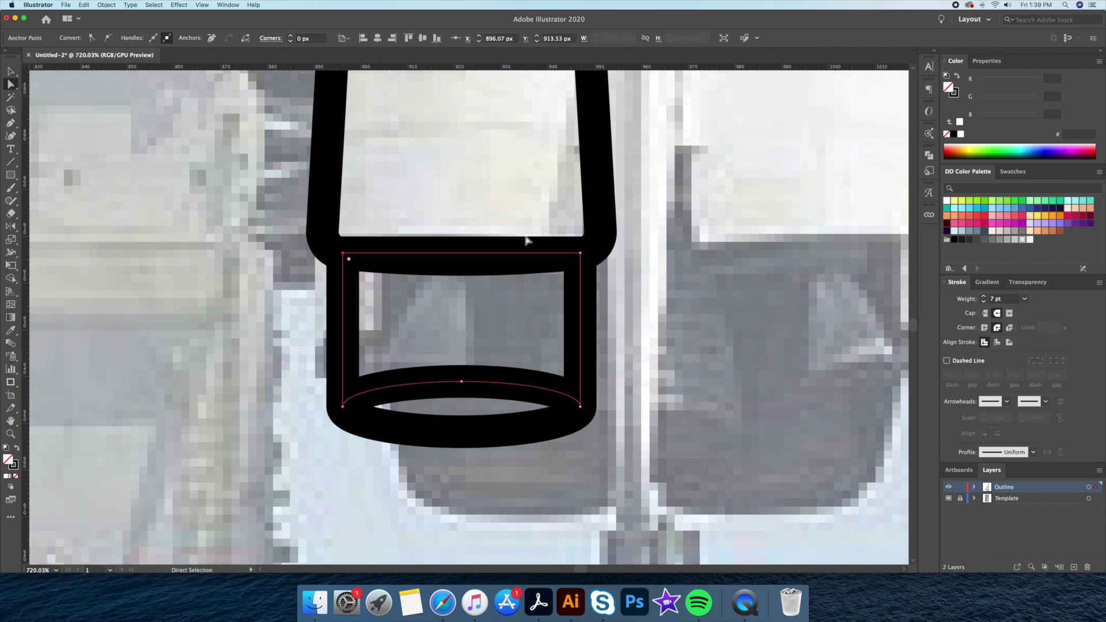
pyautogui.keyDown('shift'); pyautogui.click(580, 252); pyautogui.keyUp('shift')
pyautogui.hotkey('shift', 'Up')
pyautogui.press('super+shift+a')
pyautogui.moveTo(580, 205); pyautogui.dragTo(549, 206)
pyautogui.moveTo(344, 206); pyautogui.dragTo(373, 206)
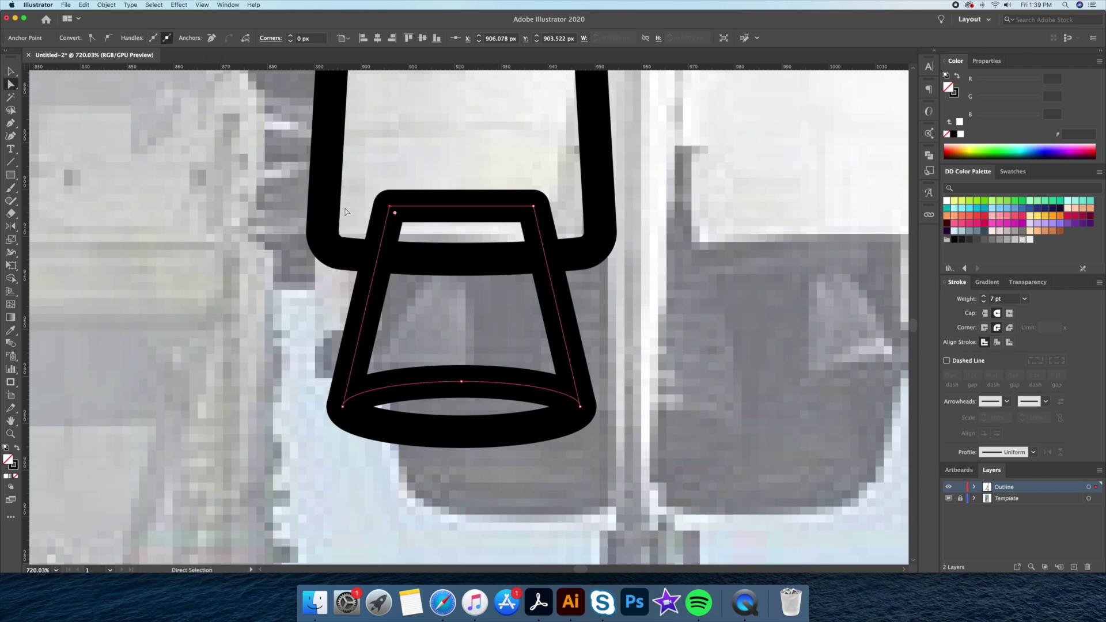
# Hide the photo template and remove the part of the nozzle overlapping the engine pod with Shape Builder
pyautogui.press('super+shift+a')
pyautogui.press('z')
pyautogui.scroll(-3, 607, 363)
pyautogui.scroll(-3, 607, 363)
pyautogui.press('super+shift+w')
pyautogui.scroll(2, 389, 376)
pyautogui.press('v')
pyautogui.click(389, 376)
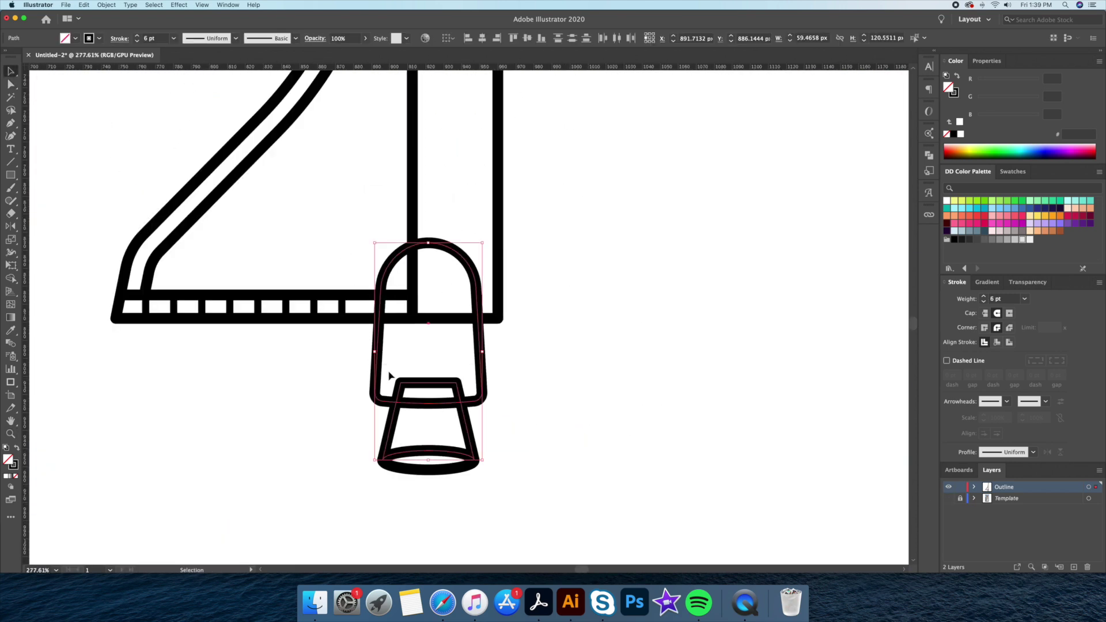
pyautogui.click(12, 280)
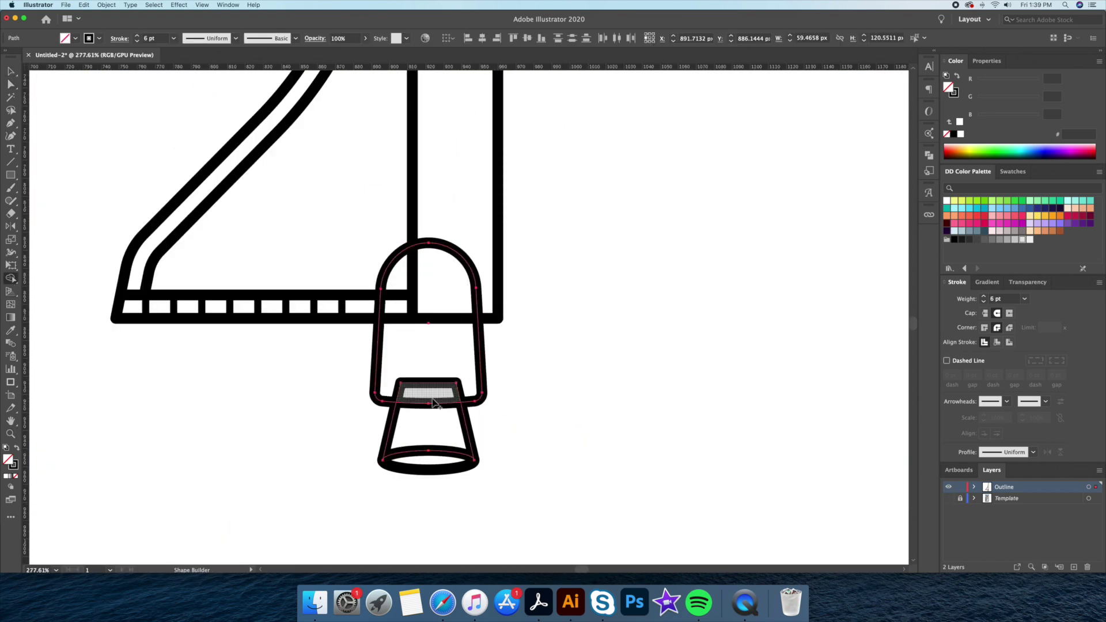
pyautogui.moveTo(430, 425); pyautogui.dragTo(619, 343)
pyautogui.press('super+shift+a')
# Copy the nozzle opening ellipse and paste the copy in back of the original
pyautogui.press('z')
pyautogui.scroll(-2, 567, 388)
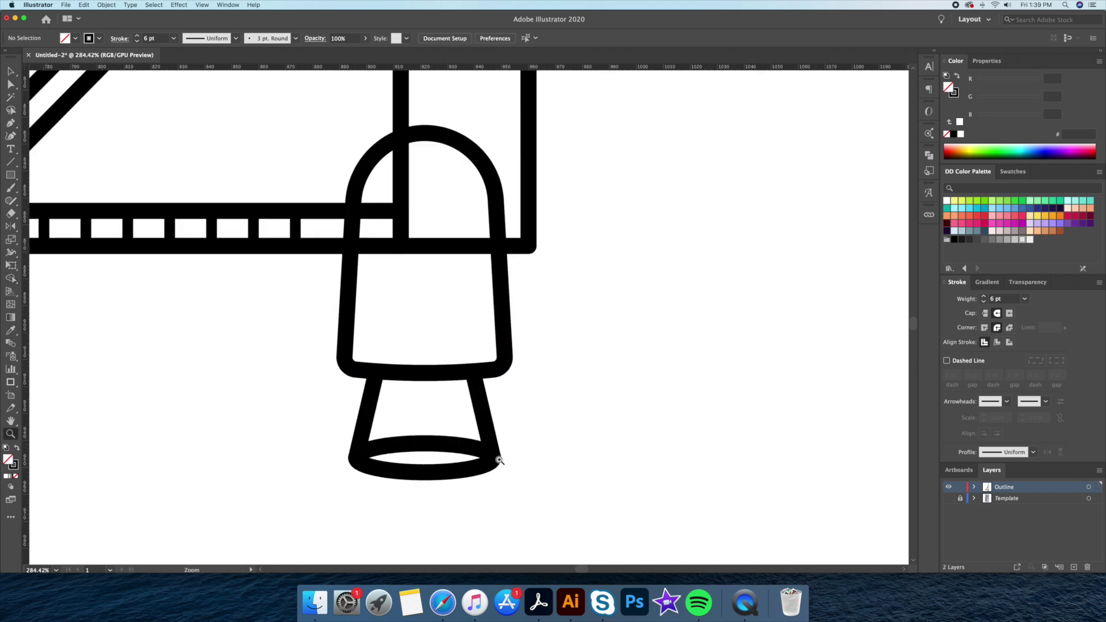
pyautogui.scroll(4, 567, 387)
pyautogui.press('v')
pyautogui.click(527, 401)
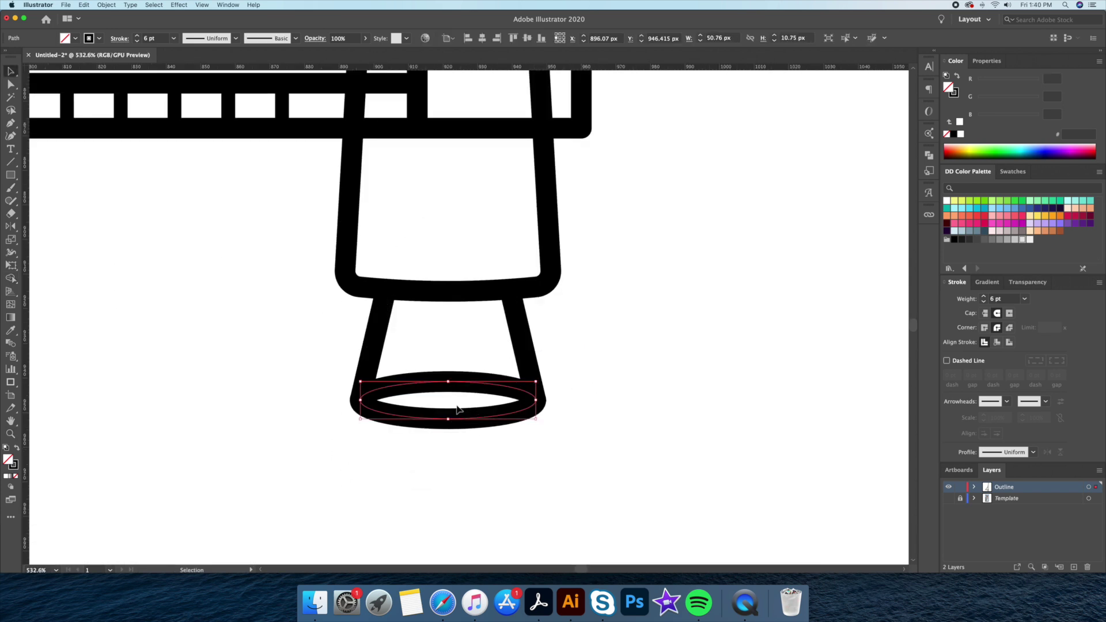
pyautogui.click(106, 5)
pyautogui.moveTo(84, 4)
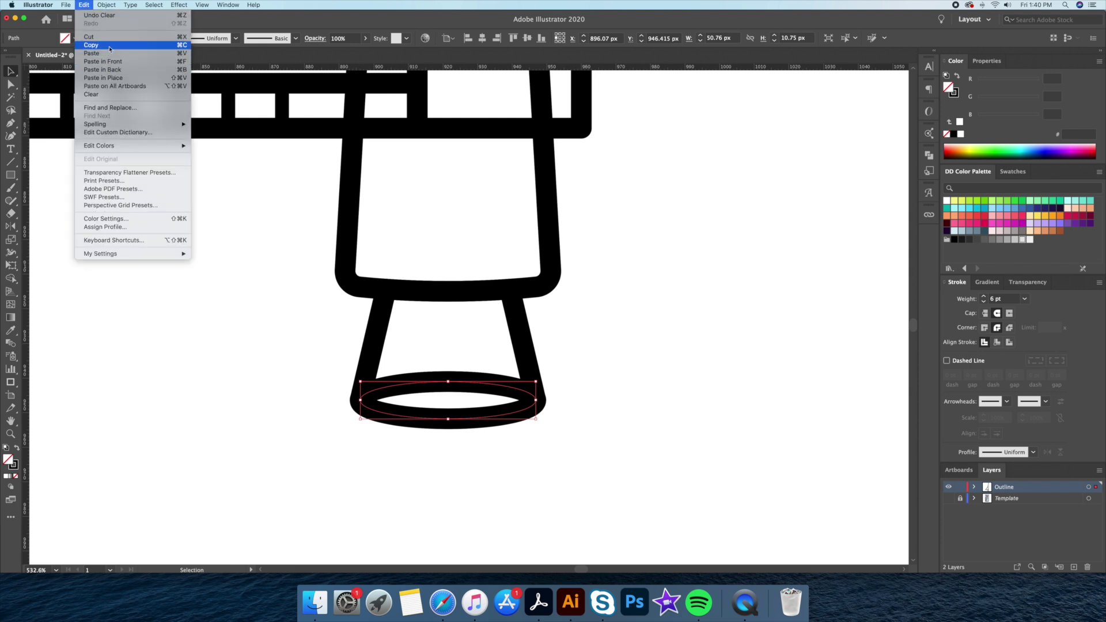
pyautogui.click(91, 45)
pyautogui.click(85, 5)
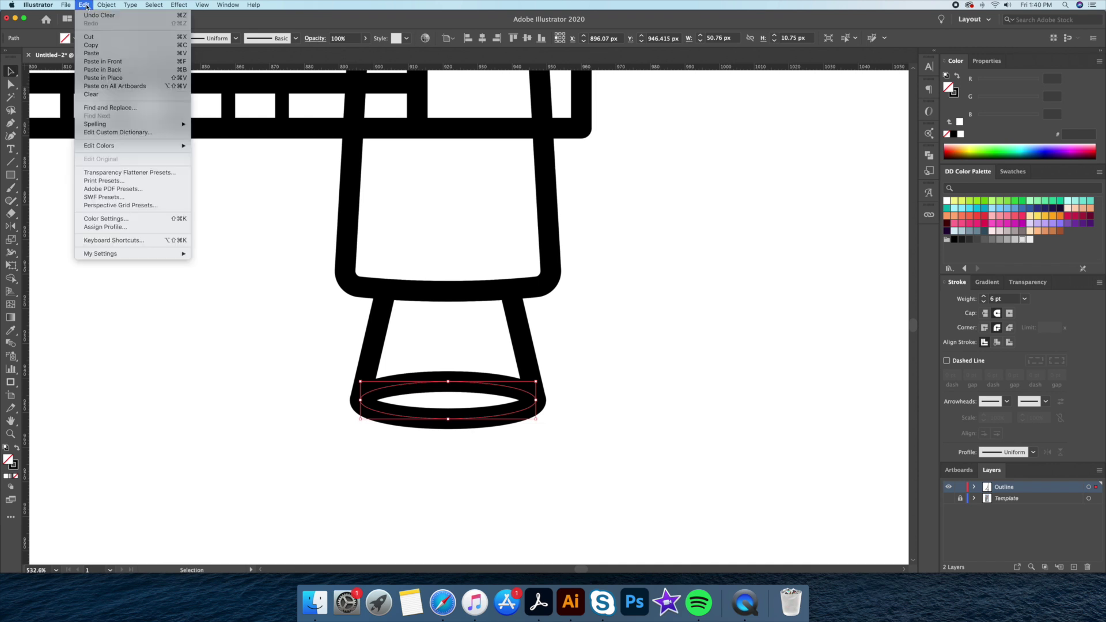
pyautogui.click(125, 70)
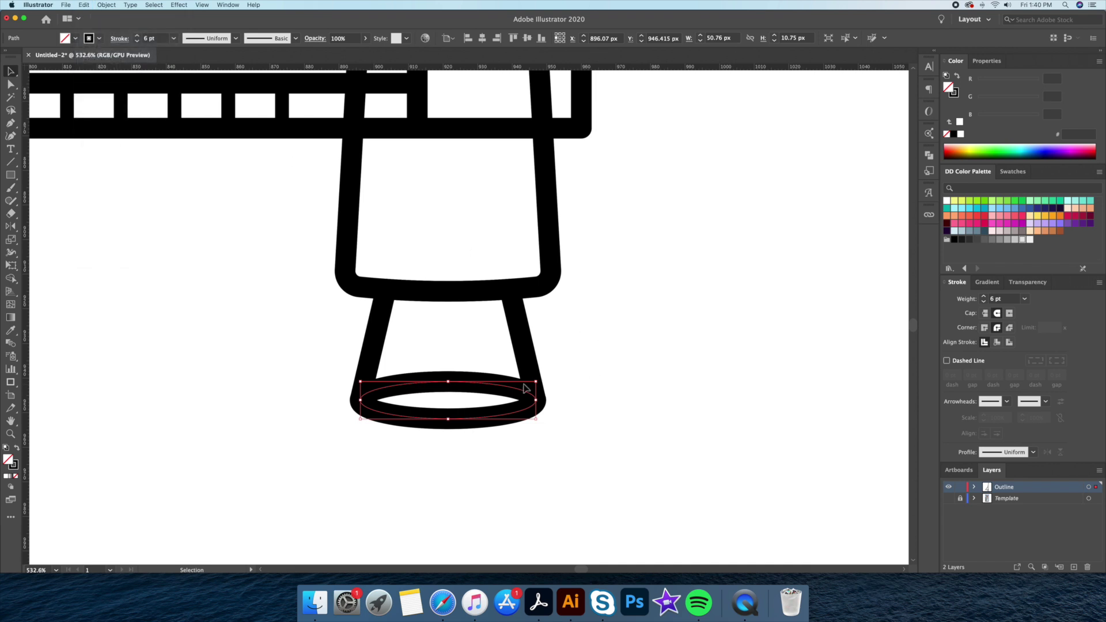
pyautogui.moveTo(507, 392); pyautogui.dragTo(374, 387)
pyautogui.press('cmd+z')
# Enlarge the pasted ellipse from its centre to surround the nozzle opening and set its stroke weight to 3 pt
pyautogui.moveTo(537, 400); pyautogui.dragTo(597, 400)
pyautogui.moveTo(451, 382); pyautogui.dragTo(451, 350)
pyautogui.click(985, 302)
pyautogui.click(985, 302)
pyautogui.click(984, 302)
pyautogui.click(711, 404)
# Duplicate the enlarged ellipse in place and scale the copy from its centre to about 107 px wide
pyautogui.click(598, 401)
pyautogui.click(84, 5)
pyautogui.click(128, 84)
pyautogui.moveTo(448, 350); pyautogui.dragTo(449, 322)
pyautogui.moveTo(595, 400); pyautogui.dragTo(635, 400)
pyautogui.click(697, 395)
pyautogui.click(593, 402)
pyautogui.click(697, 395)
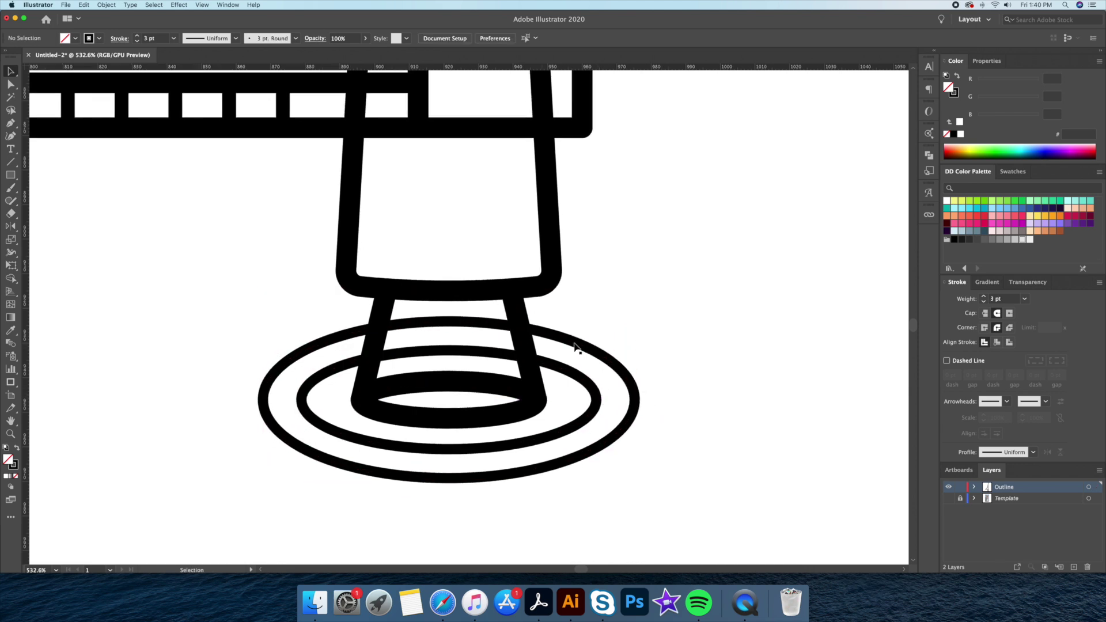
# Select both rings with the nozzle body and remove the ring areas outside the nozzle with Shape Builder
pyautogui.click(596, 409)
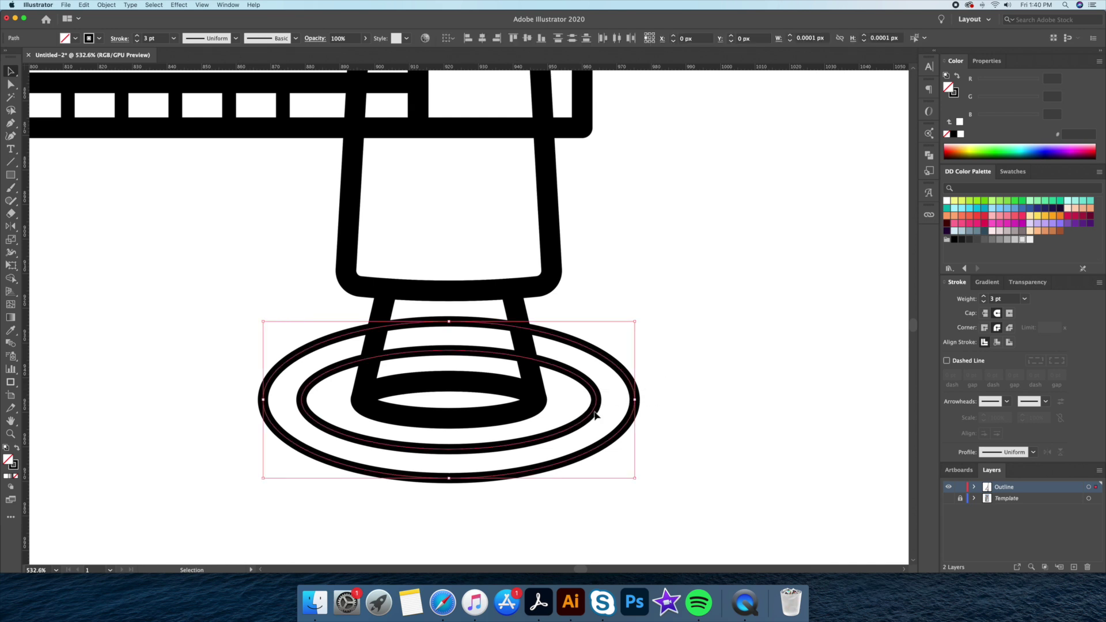
pyautogui.keyDown('shift'); pyautogui.click(519, 311); pyautogui.keyUp('shift')
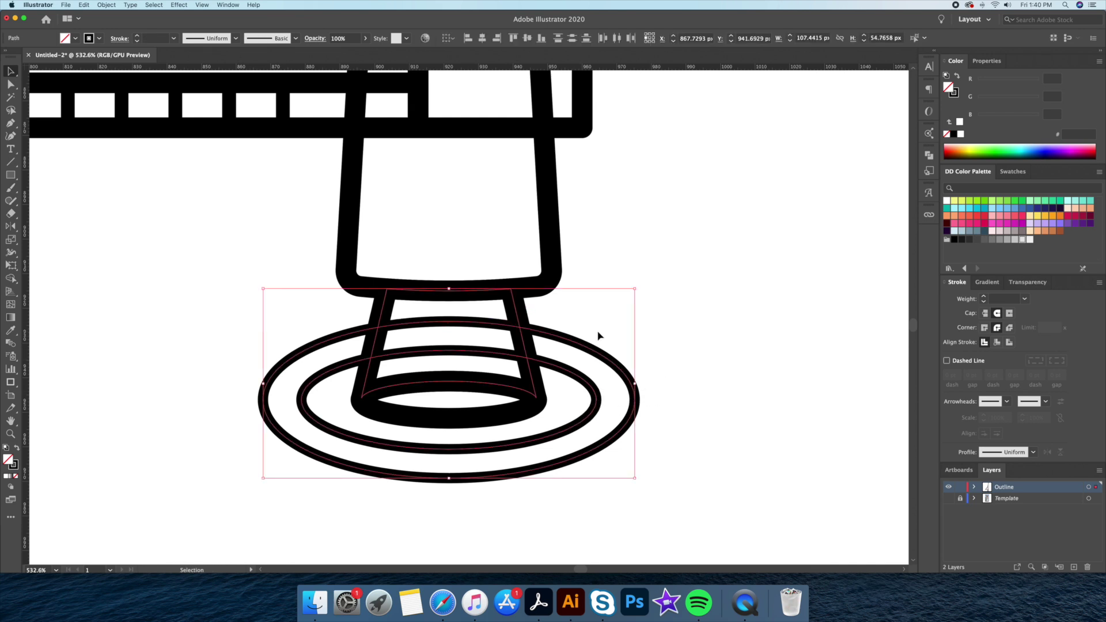
pyautogui.click(11, 279)
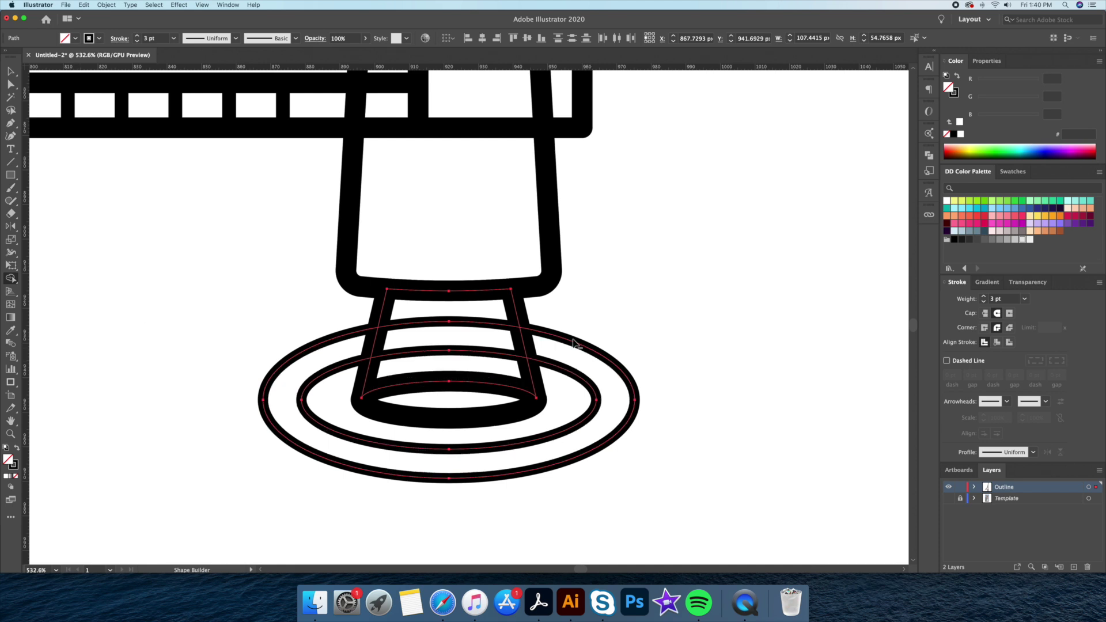
pyautogui.moveTo(599, 336)
pyautogui.mouseDown()
pyautogui.moveTo(565, 414)
pyautogui.moveTo(615, 424)
pyautogui.mouseUp()
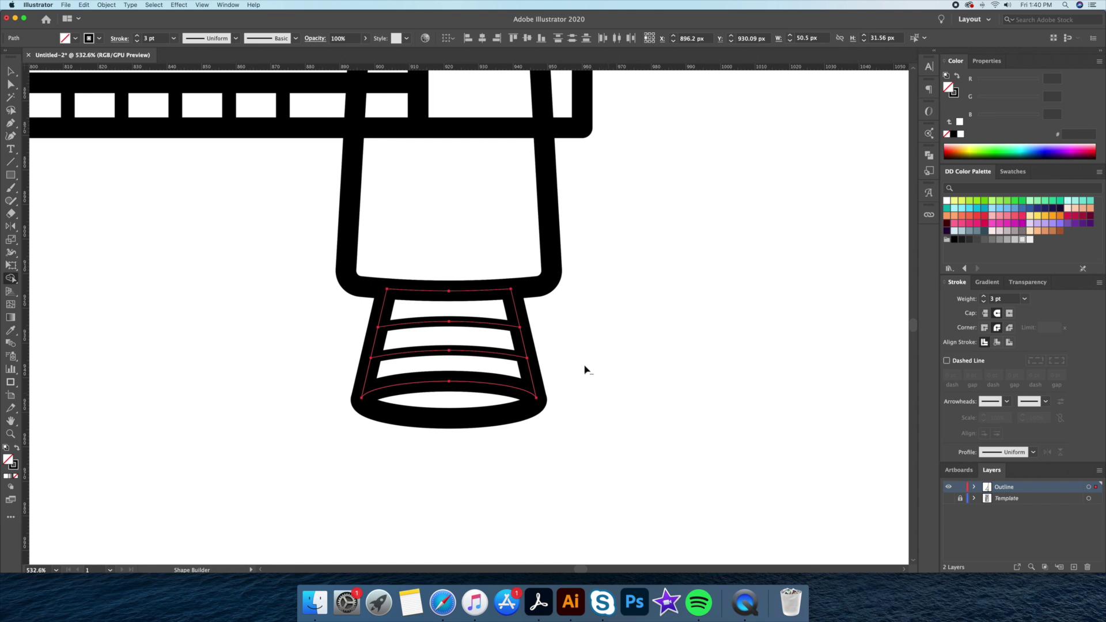
# Move the trimmed nozzle pieces aside as a test, and undo back to the untrimmed rings
pyautogui.press('v')
pyautogui.click(581, 420)
pyautogui.moveTo(507, 358); pyautogui.dragTo(328, 337)
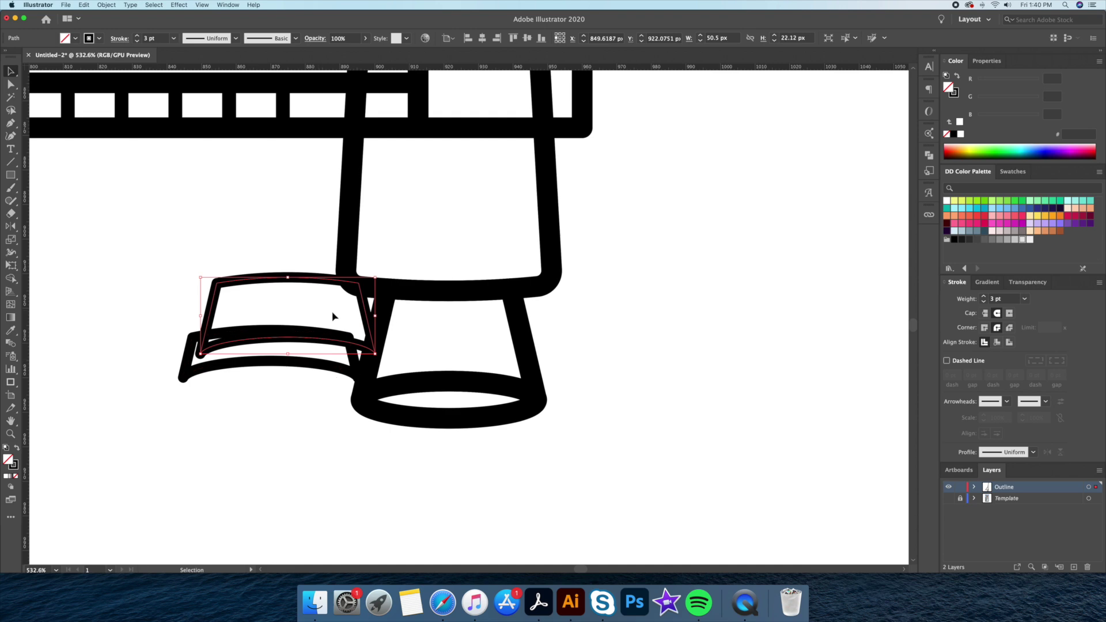
pyautogui.press('super+z')
pyautogui.press('super+z')
# Use Shape Builder to delete the sections of both rings that extend beyond the nozzle's sides
pyautogui.press('z')
pyautogui.moveTo(471, 351); pyautogui.dragTo(549, 343)
pyautogui.hotkey('shift', 'm')
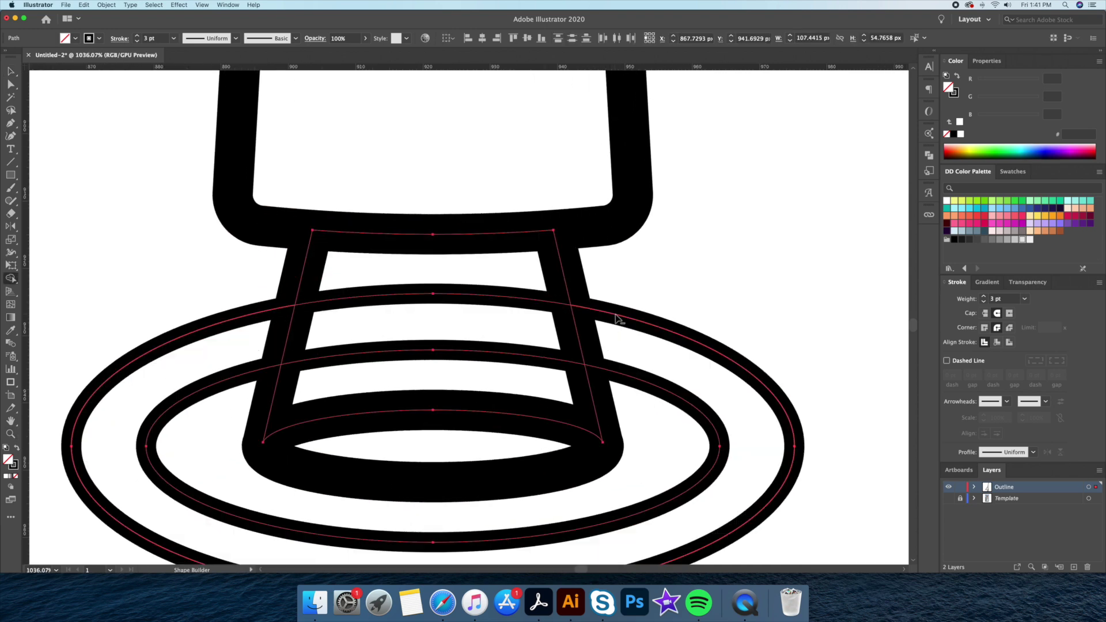
pyautogui.keyDown('alt'); pyautogui.click(624, 321); pyautogui.keyUp('alt')
pyautogui.keyDown('alt'); pyautogui.click(637, 369); pyautogui.keyUp('alt')
# Test whether the nozzle bands are separate pieces by moving them aside, and undo the moves
pyautogui.press('v')
pyautogui.click(650, 343)
pyautogui.moveTo(481, 358); pyautogui.dragTo(267, 338)
pyautogui.moveTo(538, 296); pyautogui.dragTo(345, 270)
pyautogui.press('super+z')
pyautogui.press('super+z')
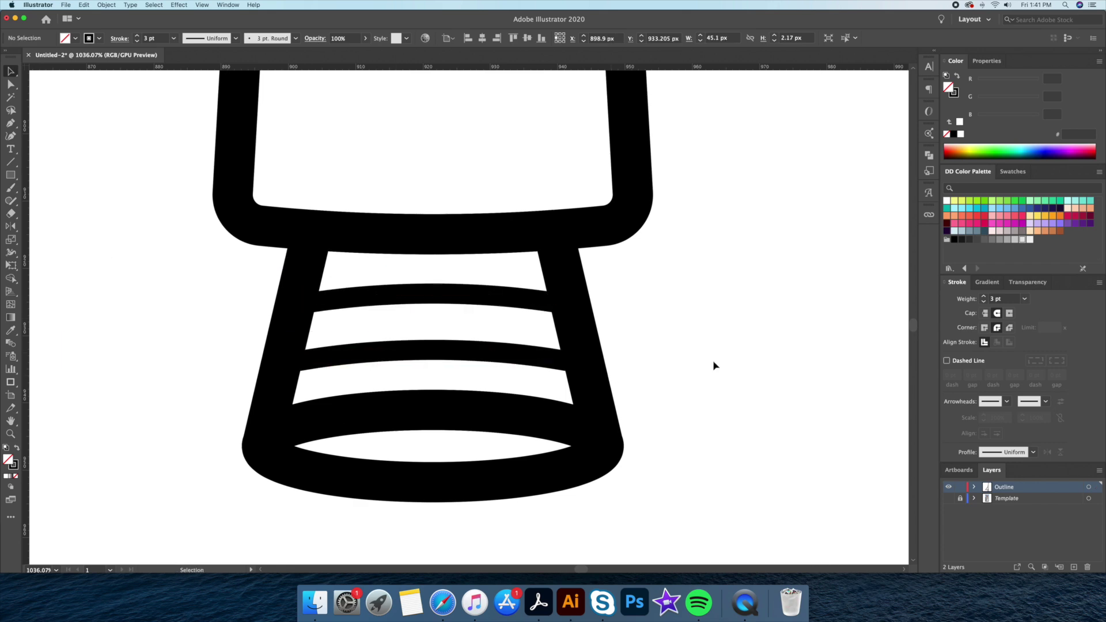
# Show the template photo and draw an open 6 pt line with the Pen tool over the cockpit windows, starting at the fuselage centre line
pyautogui.press('z')
pyautogui.moveTo(465, 504); pyautogui.dragTo(375, 506)
pyautogui.keyDown('alt'); pyautogui.click(555, 415); pyautogui.keyUp('alt')
pyautogui.press('super+shift+w')
pyautogui.moveTo(470, 224); pyautogui.dragTo(507, 225)
pyautogui.press('p')
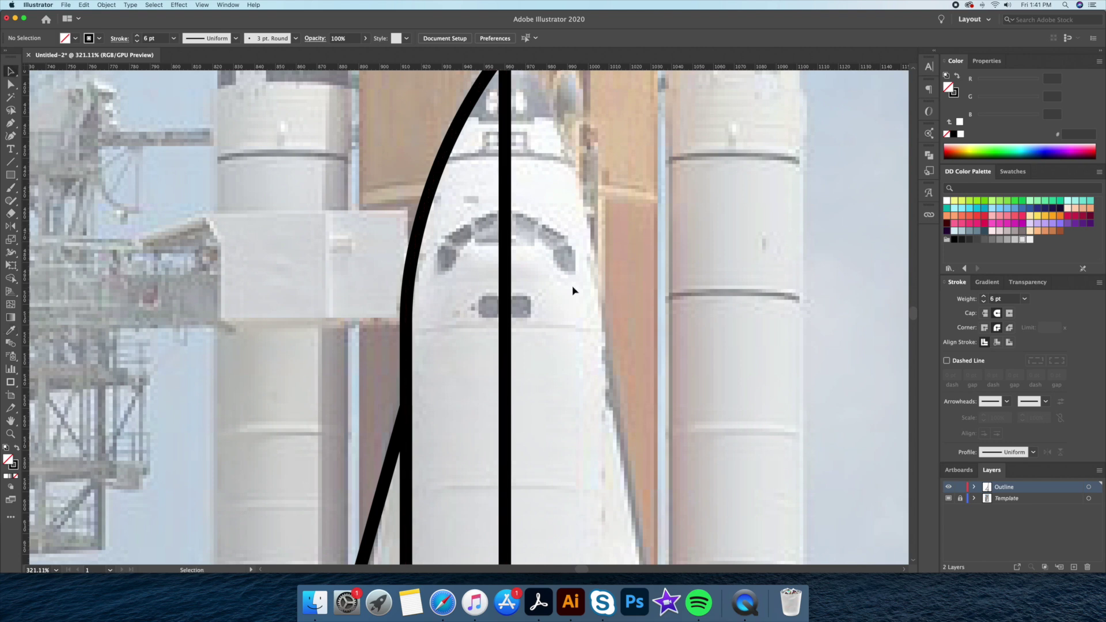
pyautogui.click(501, 212)
pyautogui.moveTo(445, 266); pyautogui.dragTo(446, 288)
# Round the bend of the cockpit window line
pyautogui.press('v')
pyautogui.click(581, 288)
pyautogui.click(484, 219)
pyautogui.moveTo(484, 218); pyautogui.dragTo(517, 233)
# Add two anchor points on the cockpit window line and delete the segment between them to leave a gap
pyautogui.click(16, 135)
pyautogui.click(459, 248)
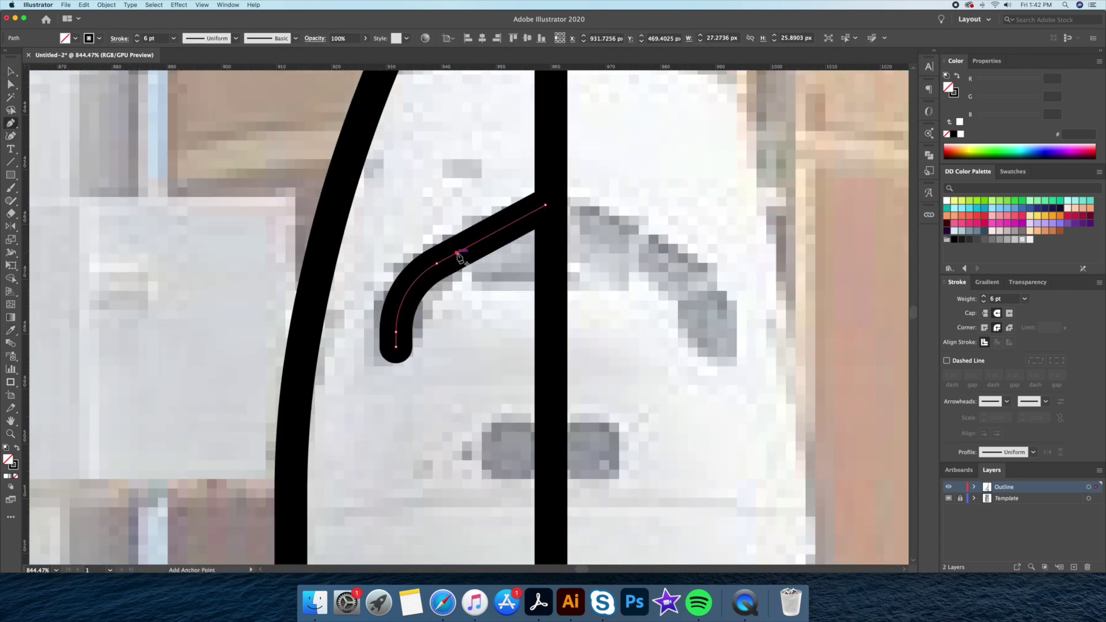
pyautogui.click(469, 240)
pyautogui.press('Delete')
# Draw a small black filled circle without stroke at the lower end of the wing's leading-edge strip and copy it to the upper end
pyautogui.press('z')
pyautogui.keyDown('alt'); pyautogui.click(589, 234); pyautogui.keyUp('alt')
pyautogui.keyDown('alt'); pyautogui.click(589, 234); pyautogui.keyUp('alt')
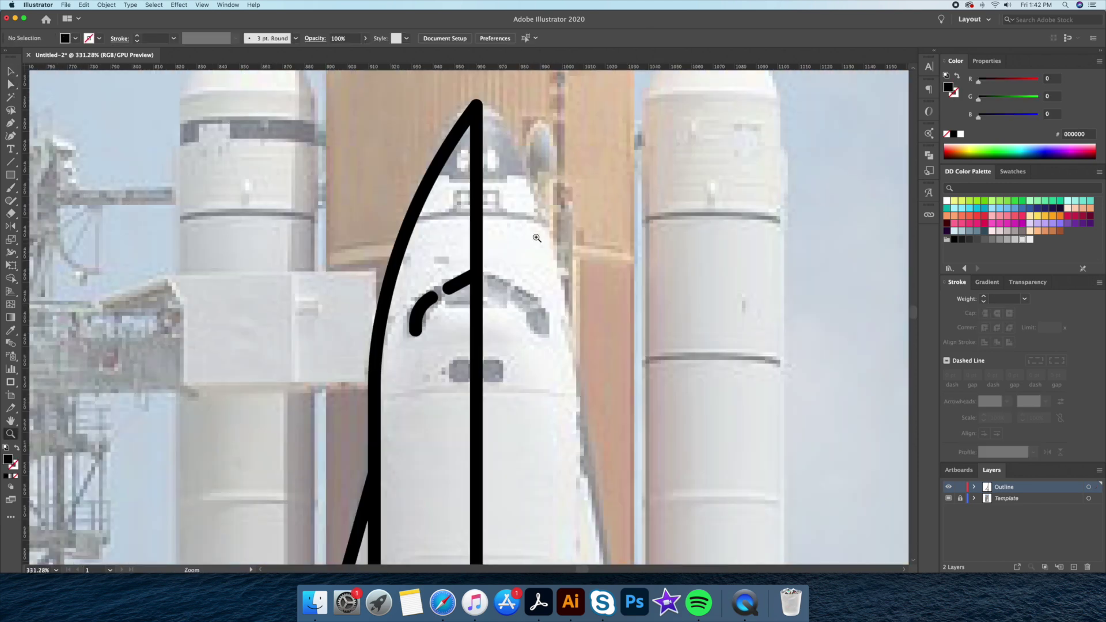
pyautogui.keyDown('alt'); pyautogui.click(589, 234); pyautogui.keyUp('alt')
pyautogui.keyDown('alt'); pyautogui.click(589, 234); pyautogui.keyUp('alt')
pyautogui.hotkey('shift', 'x')
pyautogui.click(949, 499)
pyautogui.click(949, 499)
pyautogui.scroll(-5, 457, 243)
pyautogui.hscroll(-1, 457, 244)
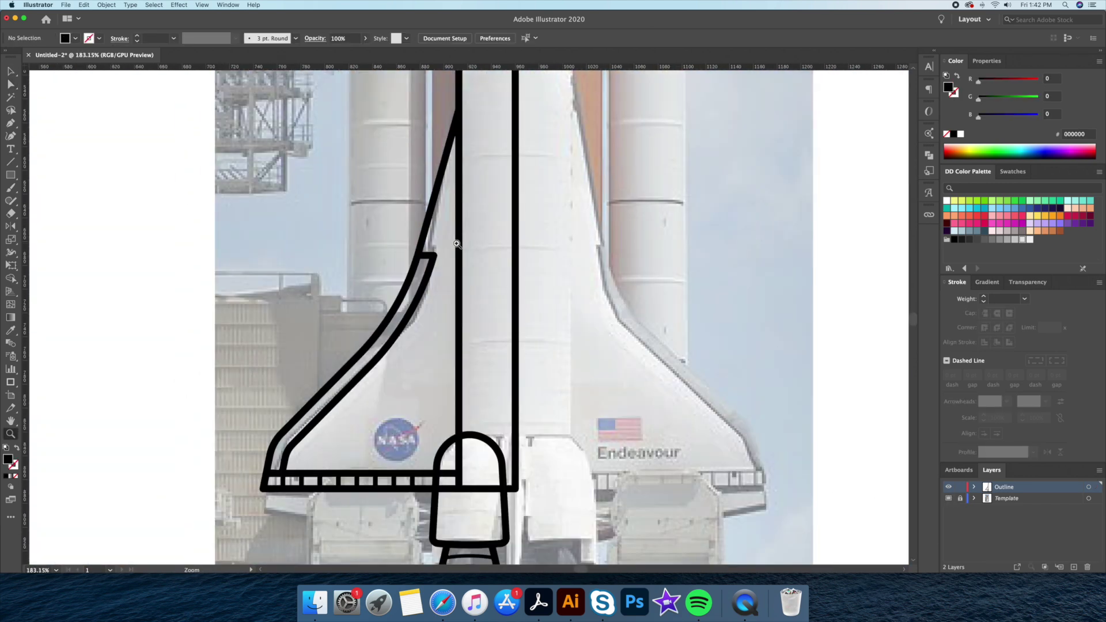
pyautogui.click(283, 468)
pyautogui.moveTo(10, 175); pyautogui.dragTo(55, 202)
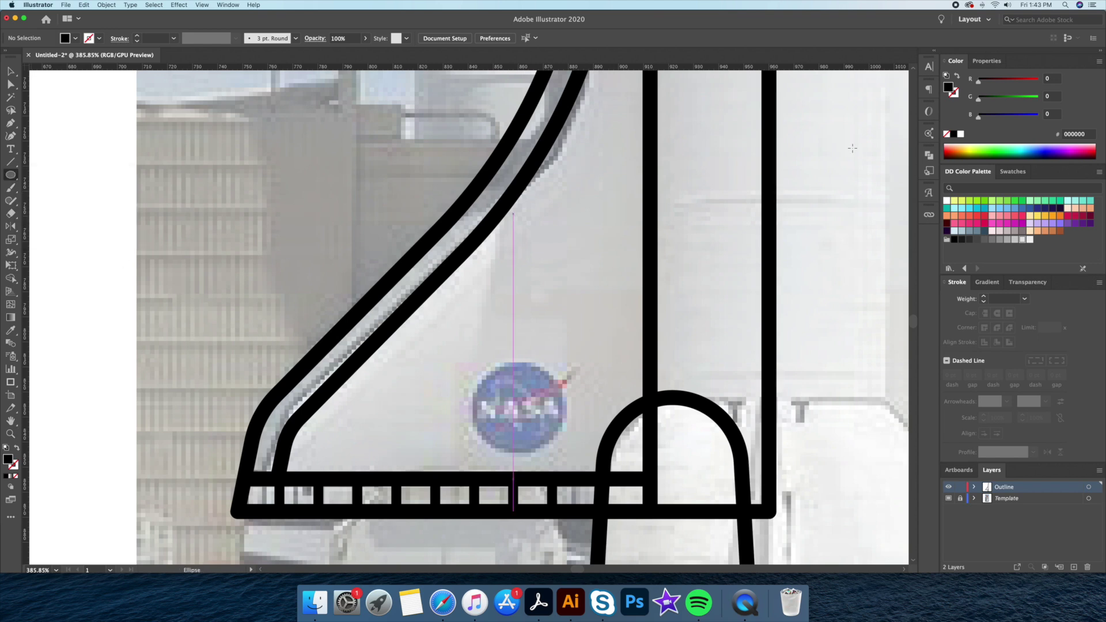
pyautogui.moveTo(304, 457)
pyautogui.mouseDown()
pyautogui.moveTo(363, 438)
pyautogui.moveTo(521, 263)
pyautogui.mouseUp()
pyautogui.scroll(-2, 357, 450)
# Draw short 4 pt divider lines across the lower part of the wing's leading-edge strip, matching the trailing-edge dividers
pyautogui.moveTo(520, 190); pyautogui.dragTo(457, 472)
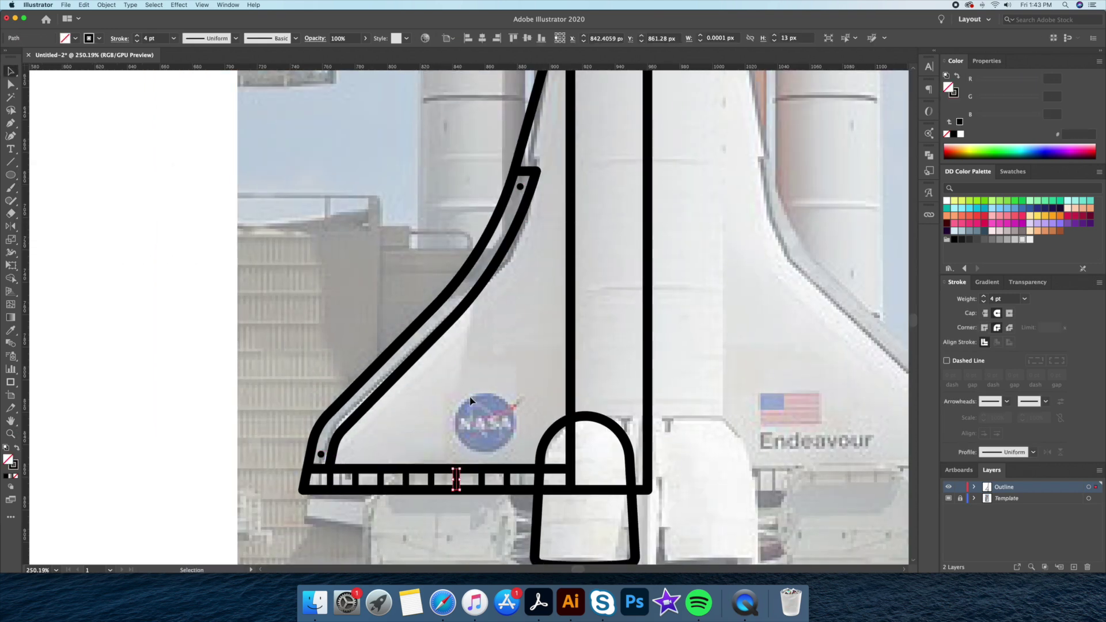
pyautogui.scroll(2, 358, 455)
pyautogui.press('p')
pyautogui.hotkey('shift', 'x')
pyautogui.scroll(2, 459, 397)
pyautogui.click(363, 398)
pyautogui.click(383, 416)
pyautogui.click(412, 360)
pyautogui.click(429, 378)
pyautogui.click(452, 314)
pyautogui.click(476, 328)
# Draw more 4 pt dividers across the upper part of the leading-edge strip, below the upper dot
pyautogui.scroll(3, 562, 369)
pyautogui.hscroll(3, 562, 368)
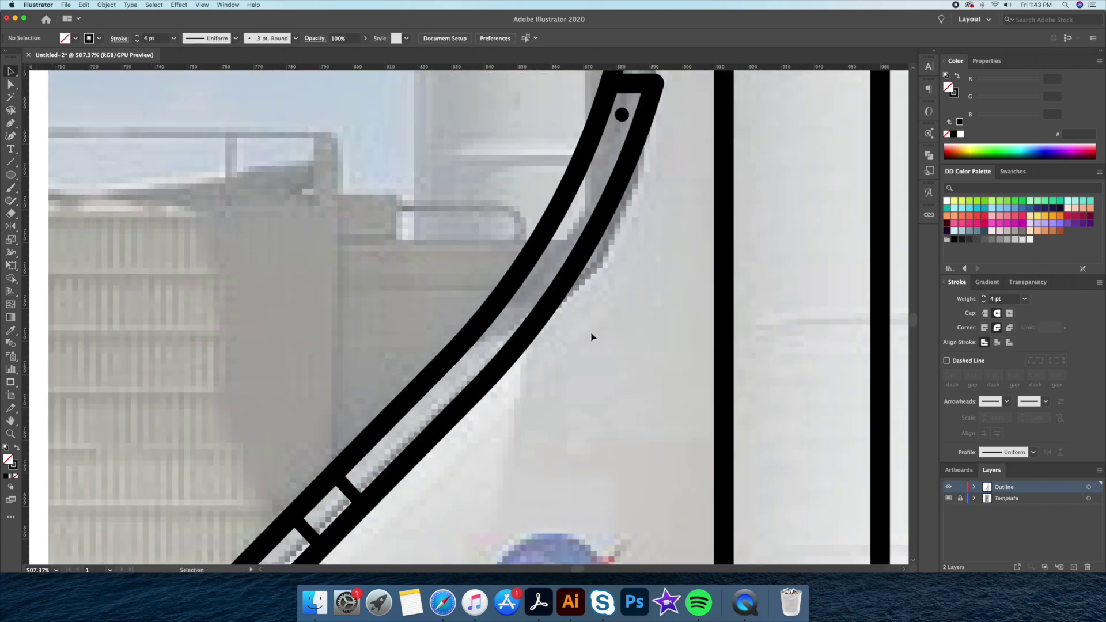
pyautogui.click(569, 187)
pyautogui.click(607, 211)
pyautogui.scroll(-2, 607, 210)
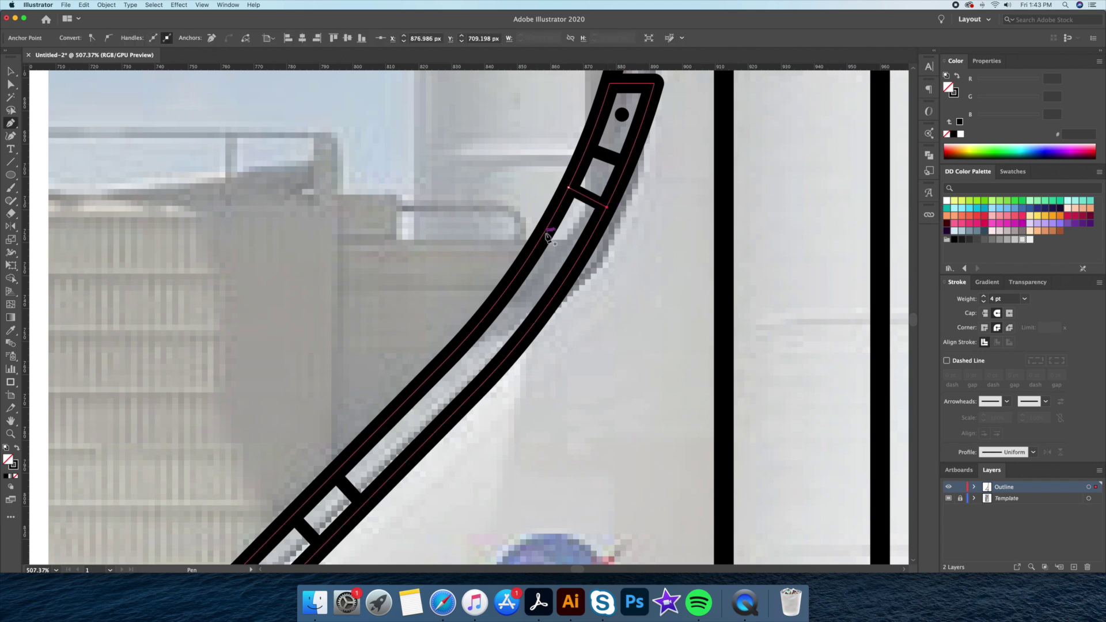
# Place two black dots about 4.3 px wide near the lower corners of the engine pod
pyautogui.press('z')
pyautogui.scroll(-4, 509, 174)
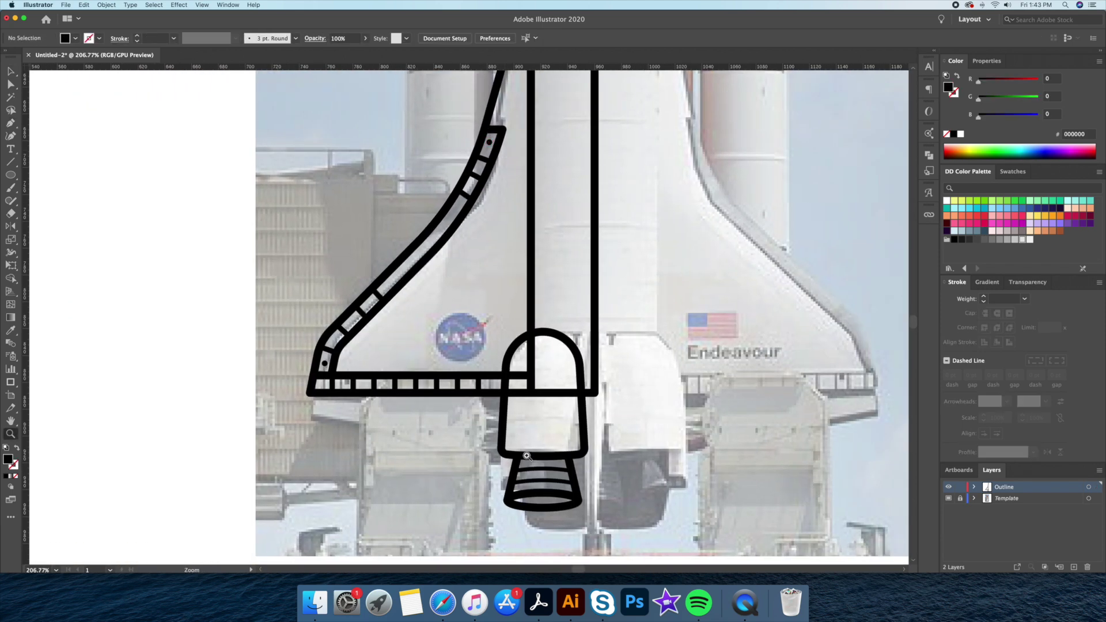
pyautogui.click(500, 401)
pyautogui.press('v')
pyautogui.moveTo(517, 438); pyautogui.dragTo(671, 438)
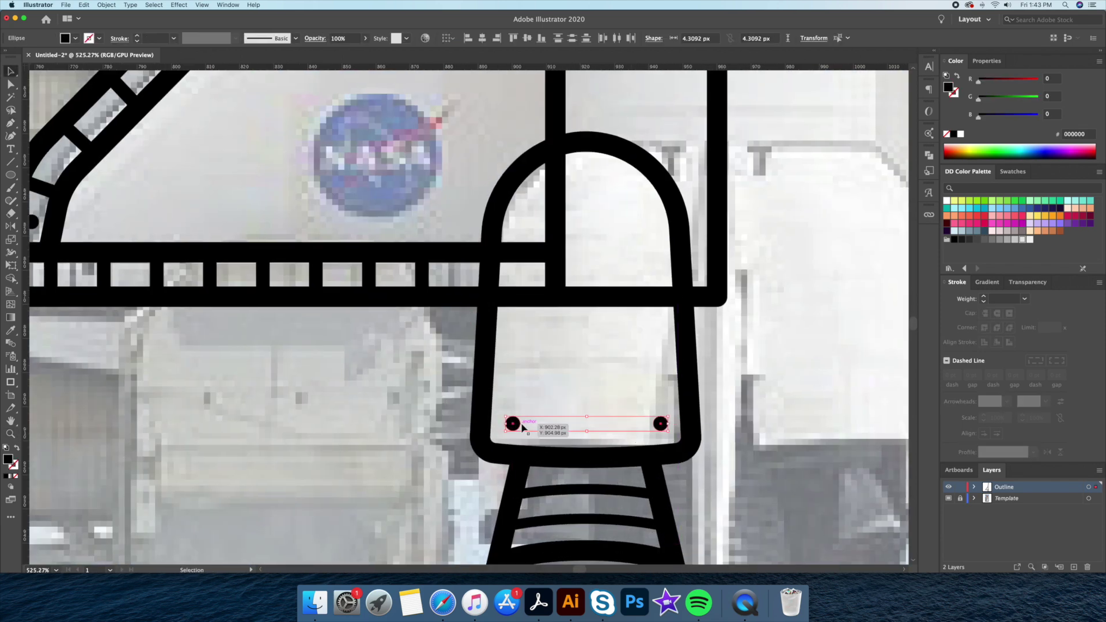
# Draw a 6 pt flap outline about 145 px wide below the wing's trailing edge, from the outer wing tip to the engine pod
pyautogui.scroll(-3, 307, 365)
pyautogui.press('p')
pyautogui.click(333, 351)
pyautogui.click(321, 383)
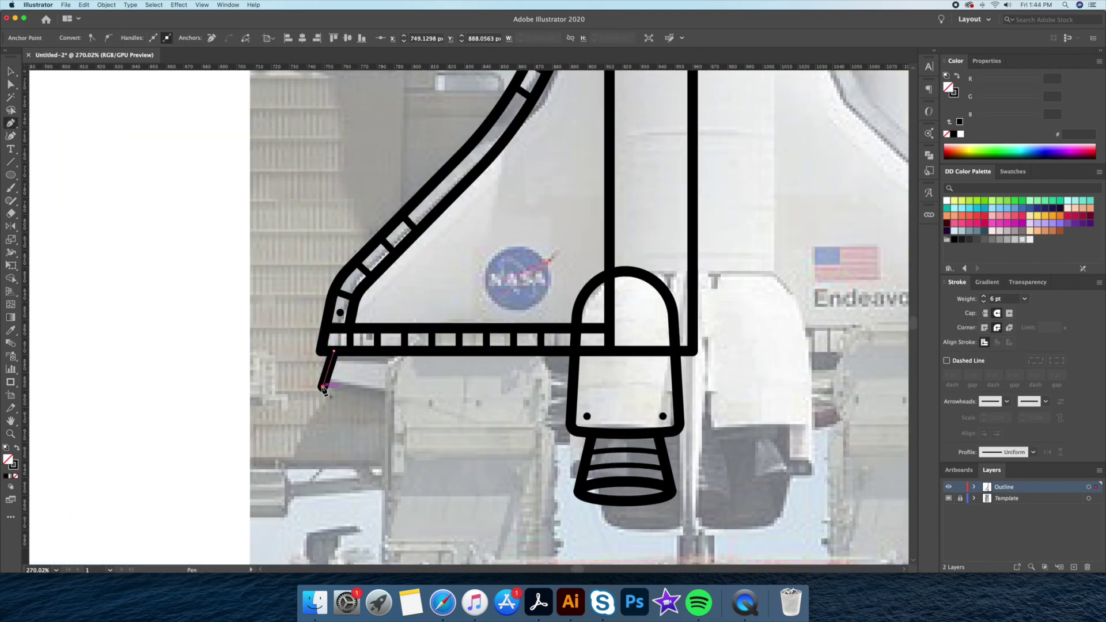
pyautogui.click(570, 423)
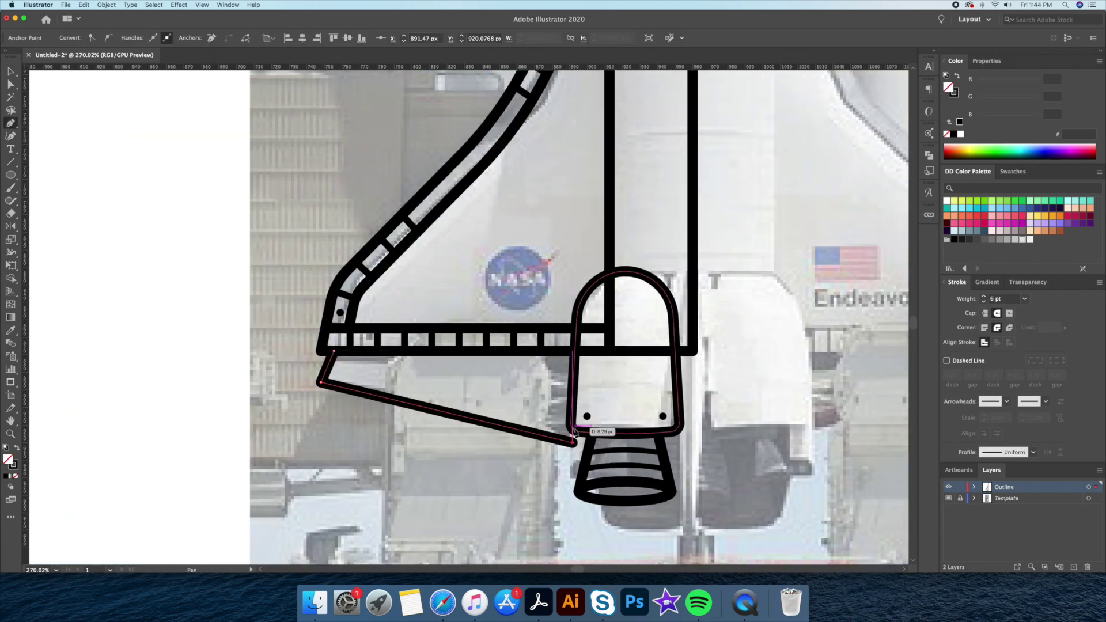
pyautogui.click(578, 356)
pyautogui.keyDown('super'); pyautogui.click(406, 410); pyautogui.keyUp('super')
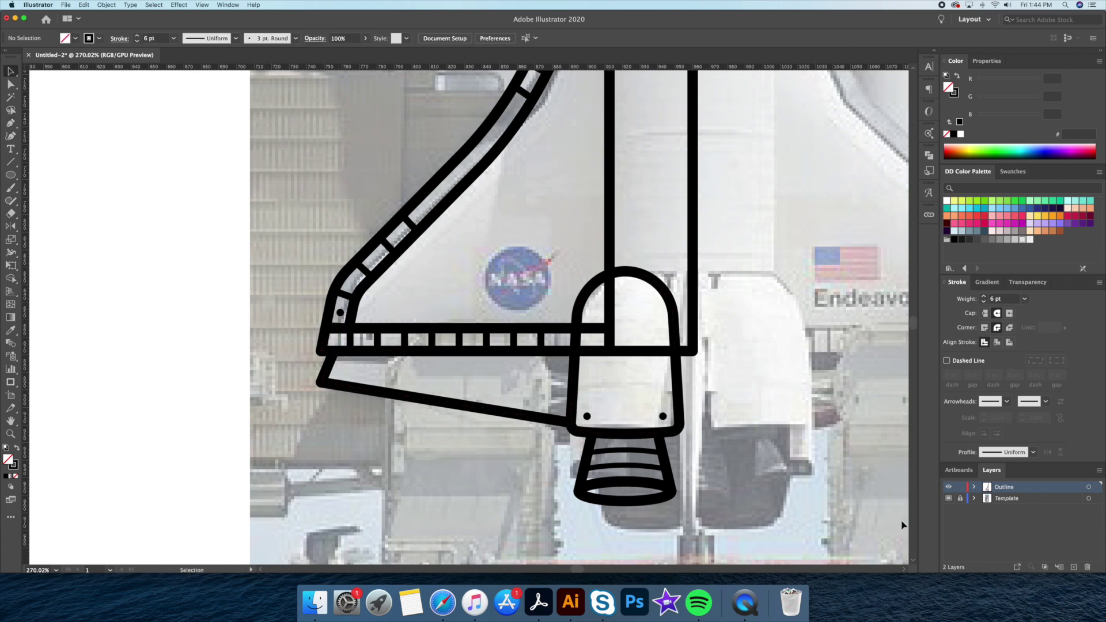
# Hide the template and draw a narrow rectangle about 8 by 39 px across the flap, moved up to the wing's trailing edge
pyautogui.press('super+shift+w')
pyautogui.press('z')
pyautogui.click(423, 375)
pyautogui.moveTo(10, 175); pyautogui.dragTo(40, 173)
pyautogui.moveTo(424, 343); pyautogui.dragTo(444, 441)
pyautogui.press('v')
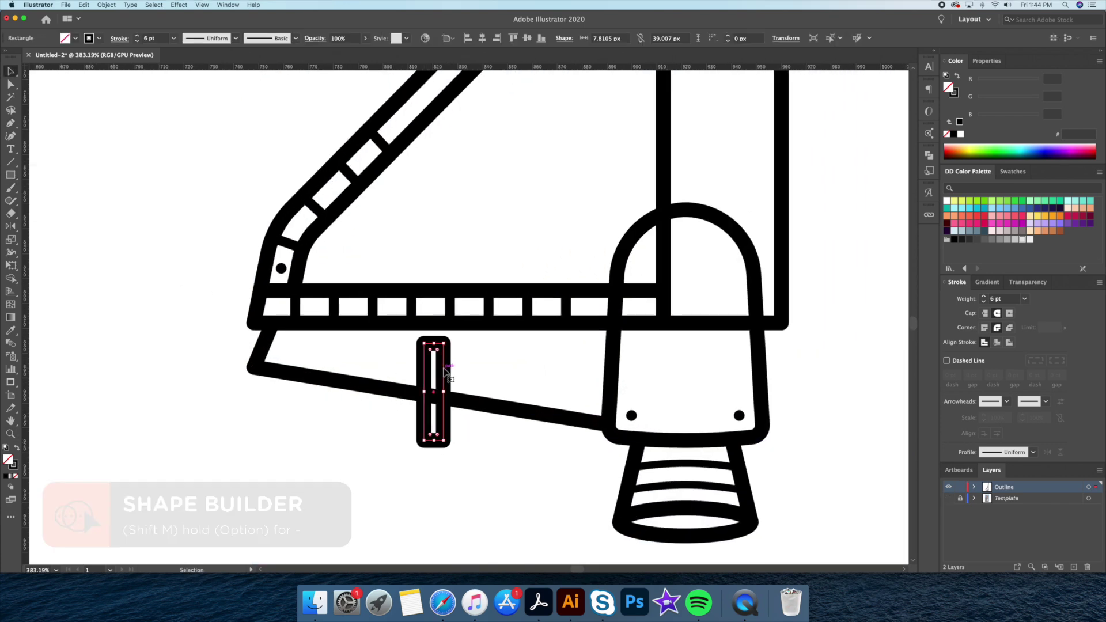
pyautogui.moveTo(433, 343); pyautogui.dragTo(434, 326)
# Select the flap and the narrow rectangle, and remove the rectangle's areas with Shape Builder to split the flap
pyautogui.click(470, 452)
pyautogui.moveTo(434, 401); pyautogui.dragTo(443, 404)
pyautogui.click(10, 278)
pyautogui.keyDown('alt'); pyautogui.click(435, 409); pyautogui.keyUp('alt')
pyautogui.keyDown('alt'); pyautogui.click(434, 363); pyautogui.keyUp('alt')
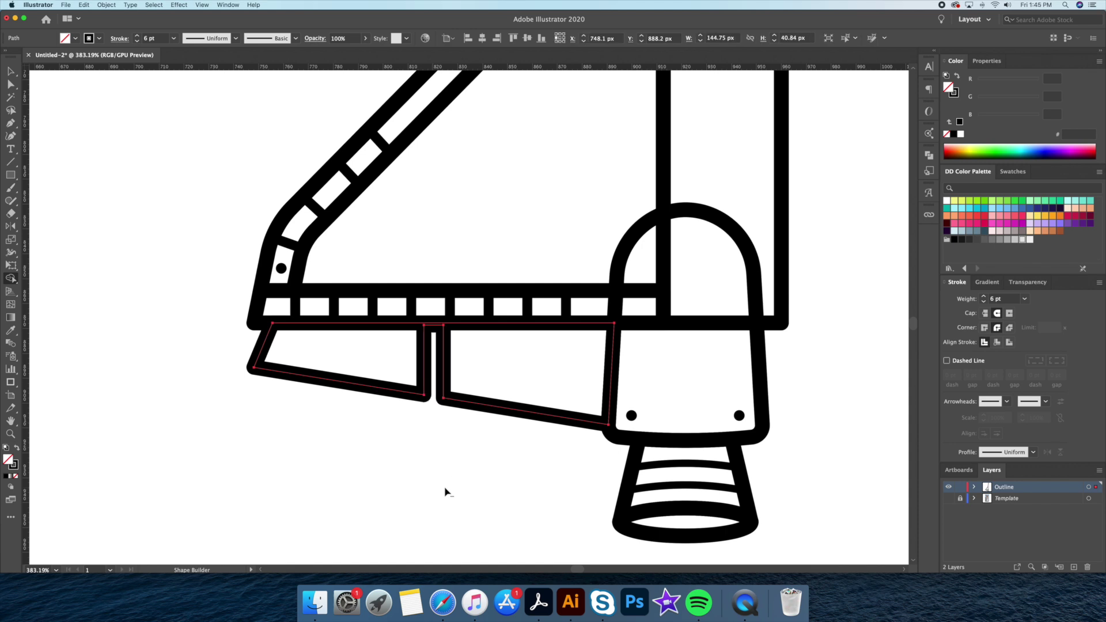
# Select the whole half shuttle and reflect a copy of it across the vertical axis at the fuselage centre line
pyautogui.press('super+0')
pyautogui.press('v')
pyautogui.click(549, 375)
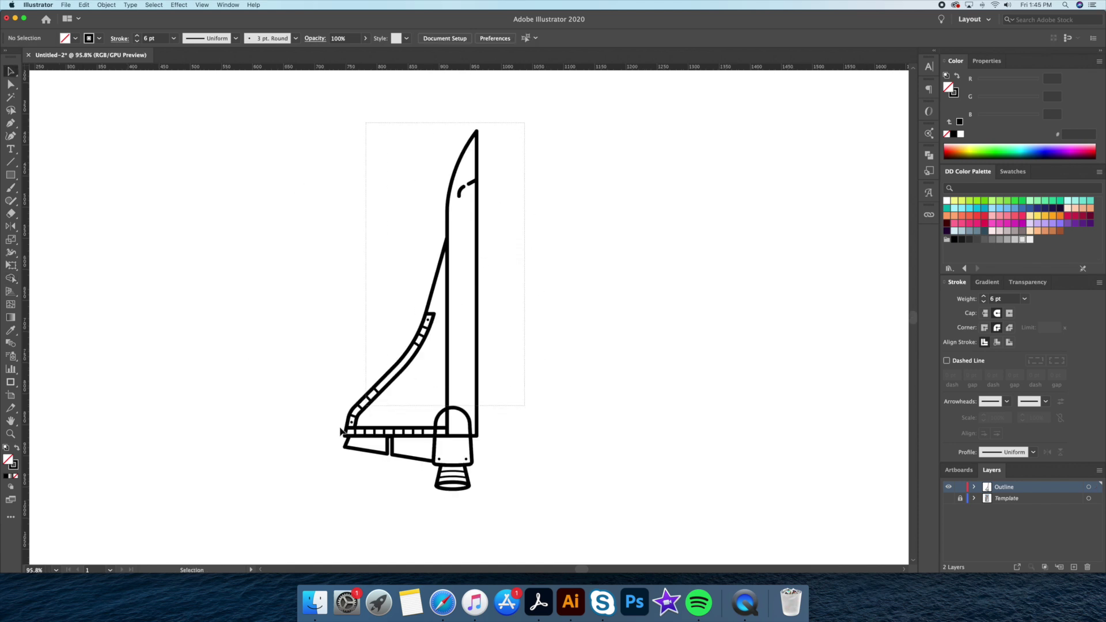
pyautogui.press('super+a')
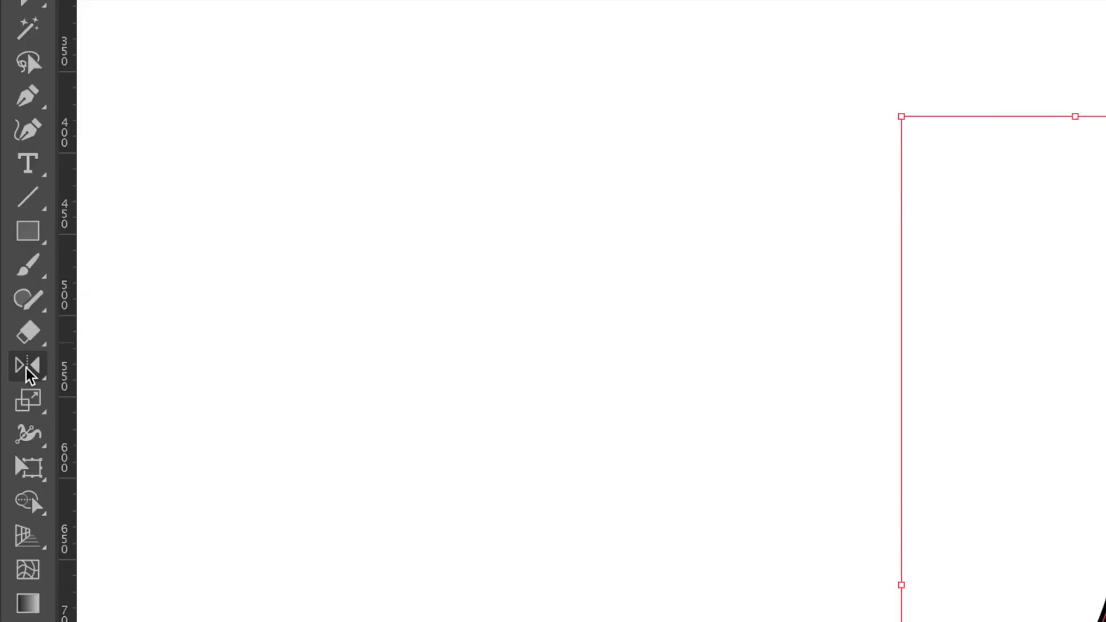
pyautogui.click(26, 375)
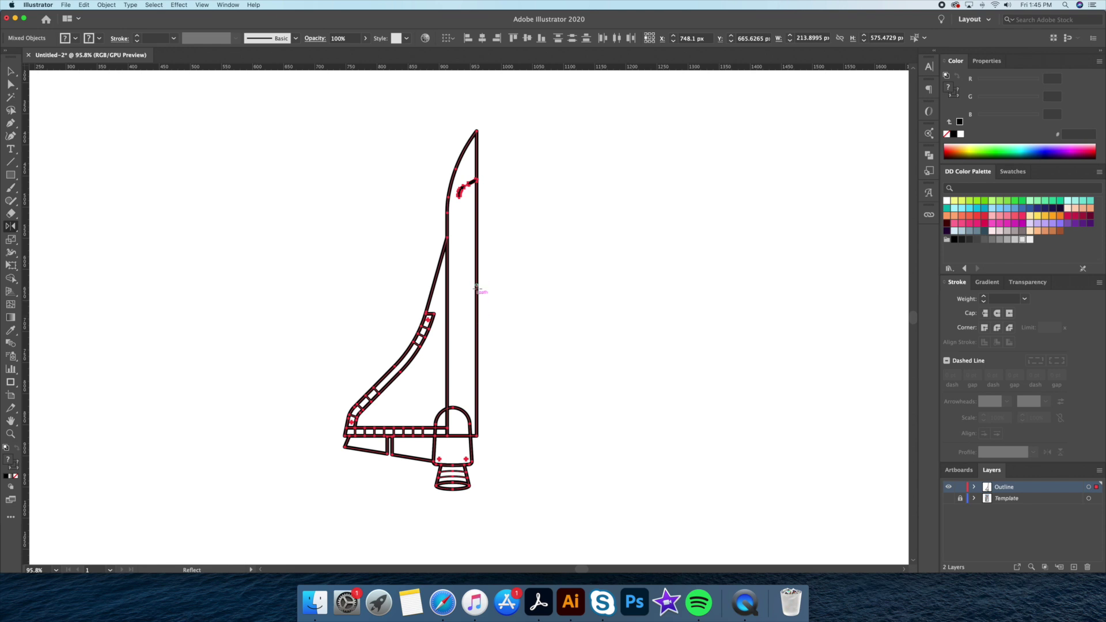
pyautogui.keyDown('alt'); pyautogui.click(477, 286); pyautogui.keyUp('alt')
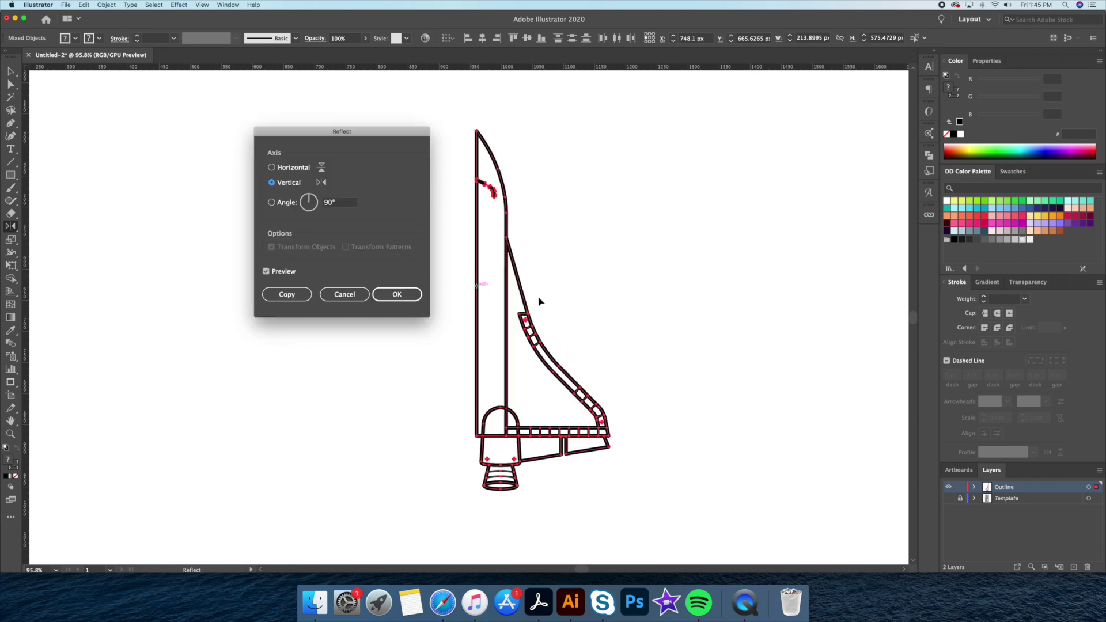
pyautogui.click(286, 294)
# Select both halves of the fuselage together
pyautogui.press('v')
pyautogui.click(467, 148)
pyautogui.click(476, 158)
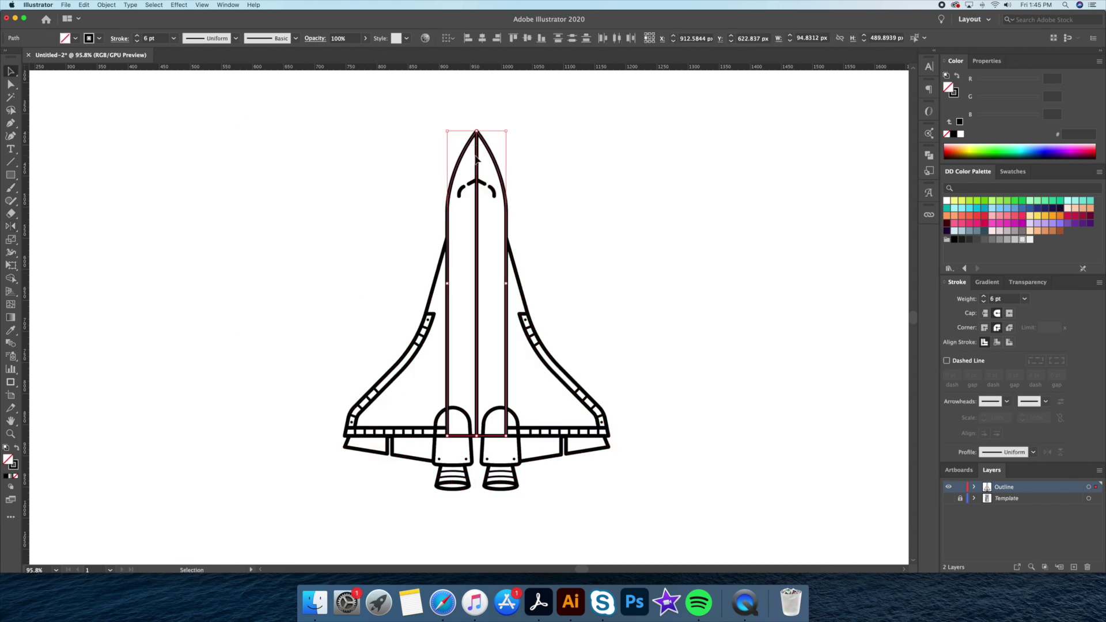